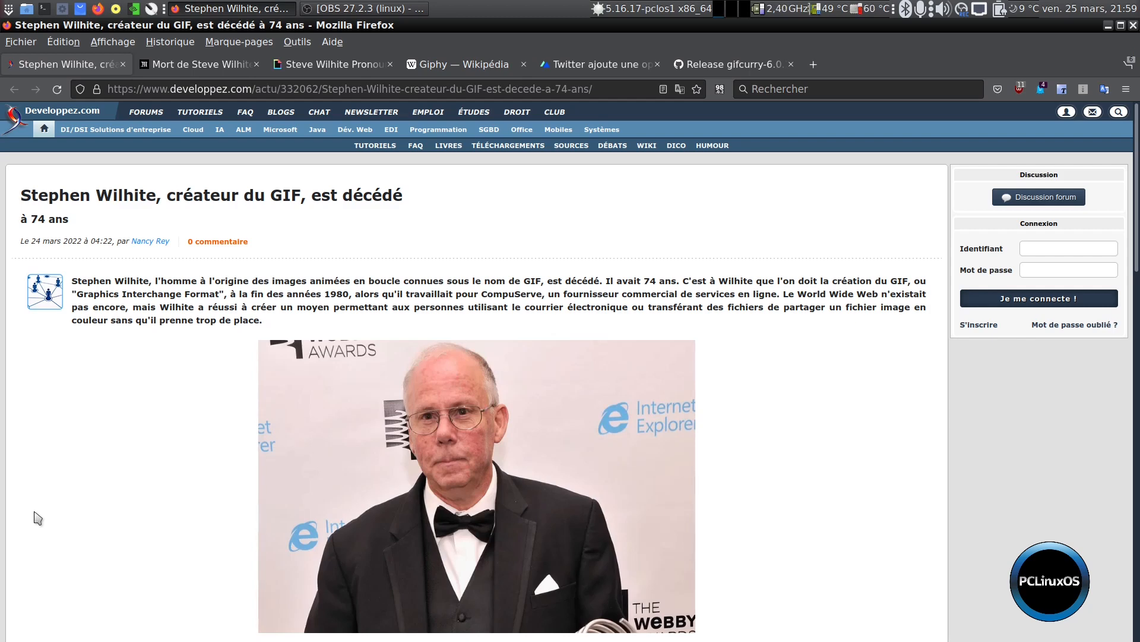
Read through the developpez.com article on the death of the GIF format's creator
scroll(422, 376, "down", 5)
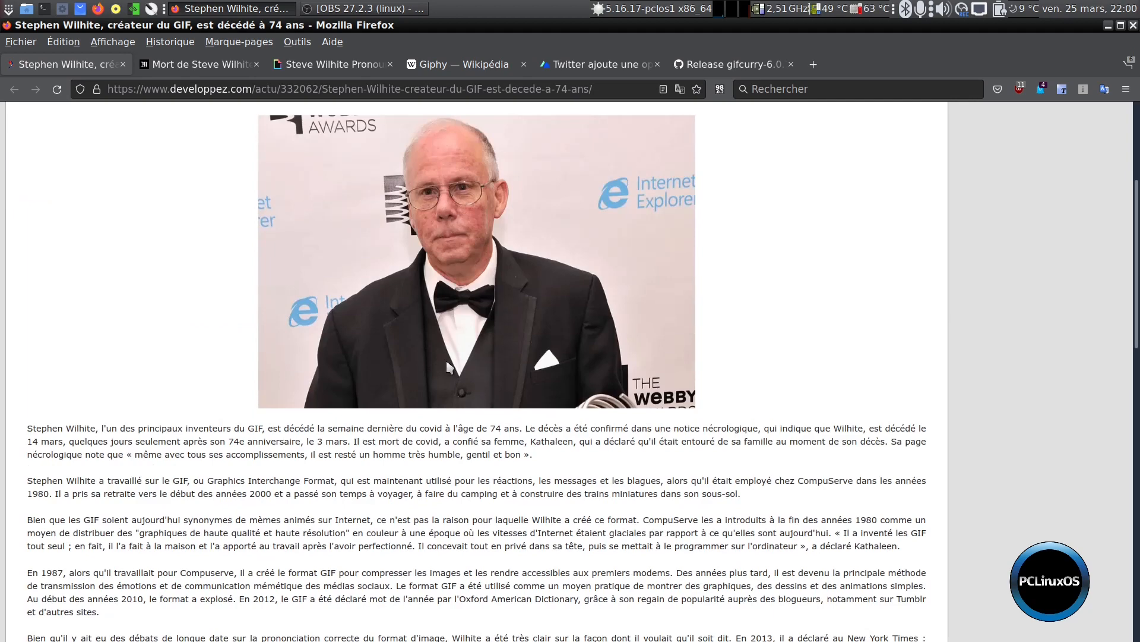
scroll(442, 356, "down", 3)
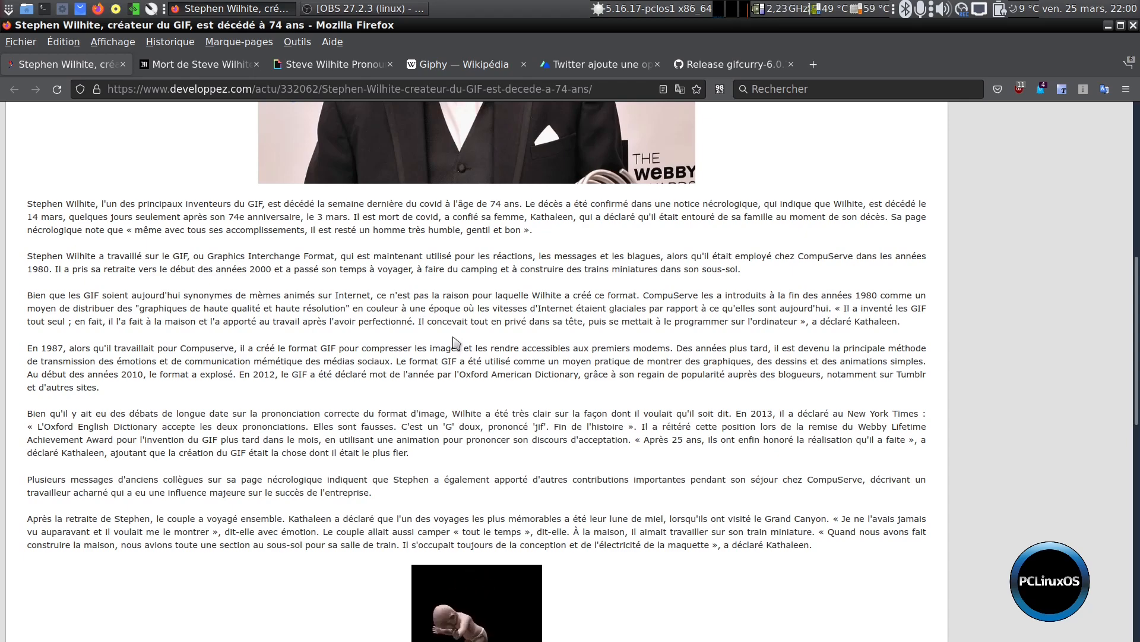
scroll(453, 345, "up", 8)
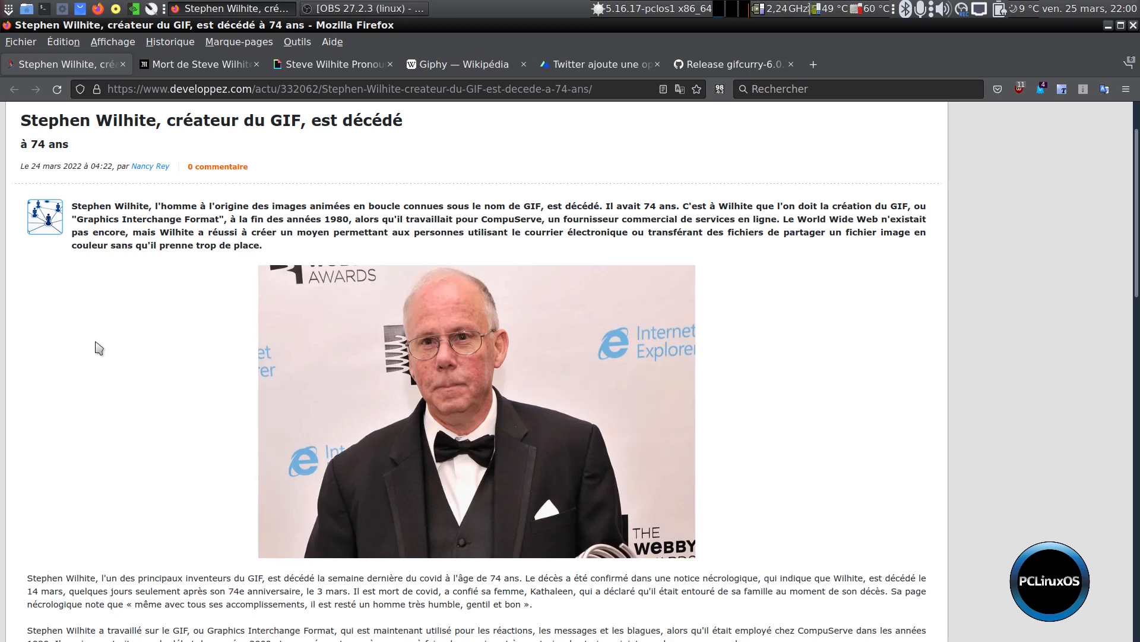
Read the Le Monde article on the GIF inventor's death down to the dancing baby animation
left_click(196, 65)
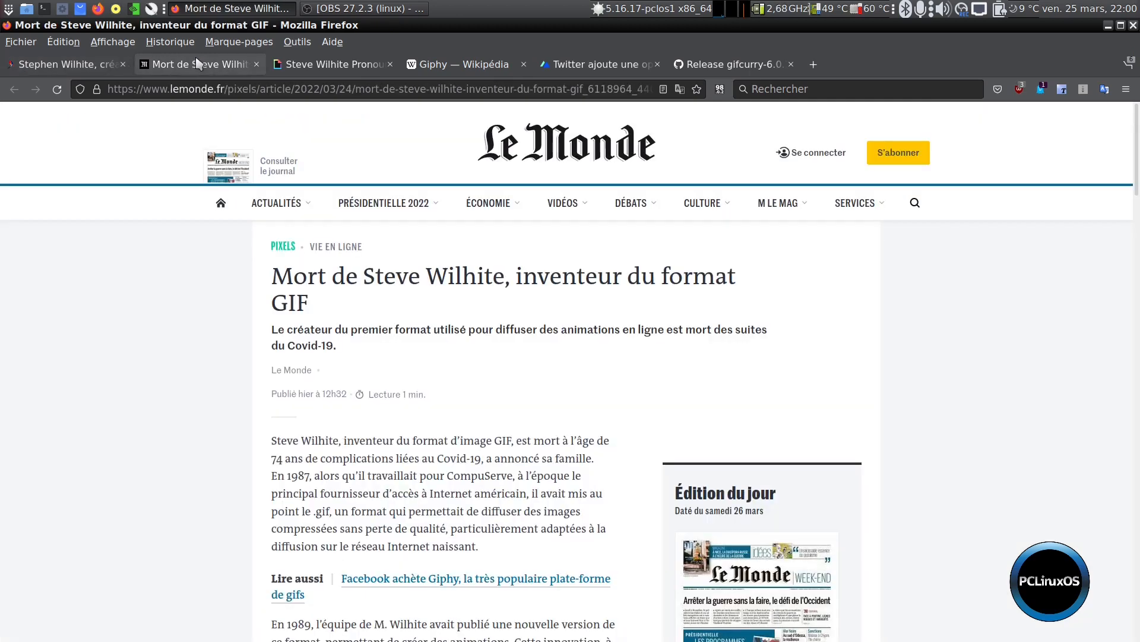
scroll(119, 517, "down", 4)
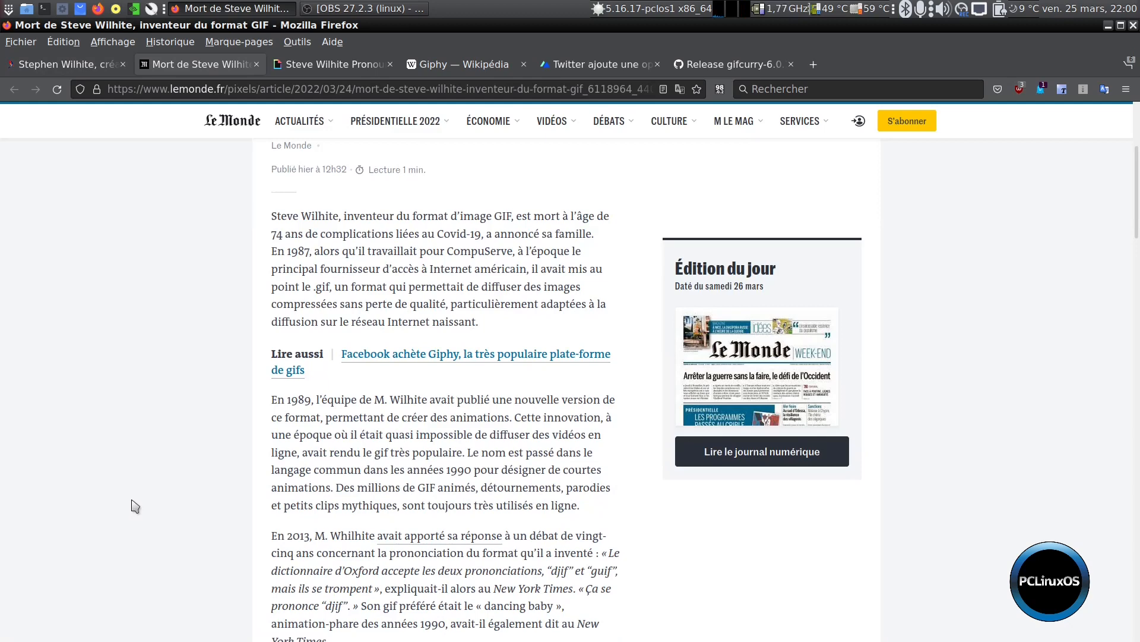
scroll(127, 510, "down", 5)
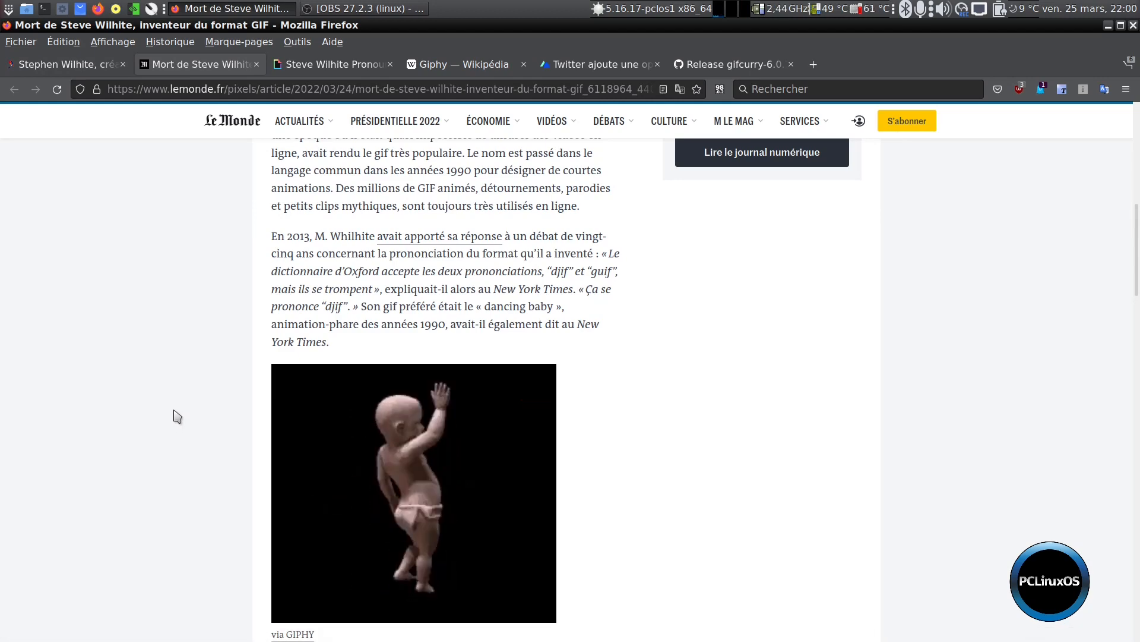
scroll(167, 450, "down", 7)
scroll(224, 370, "up", 15)
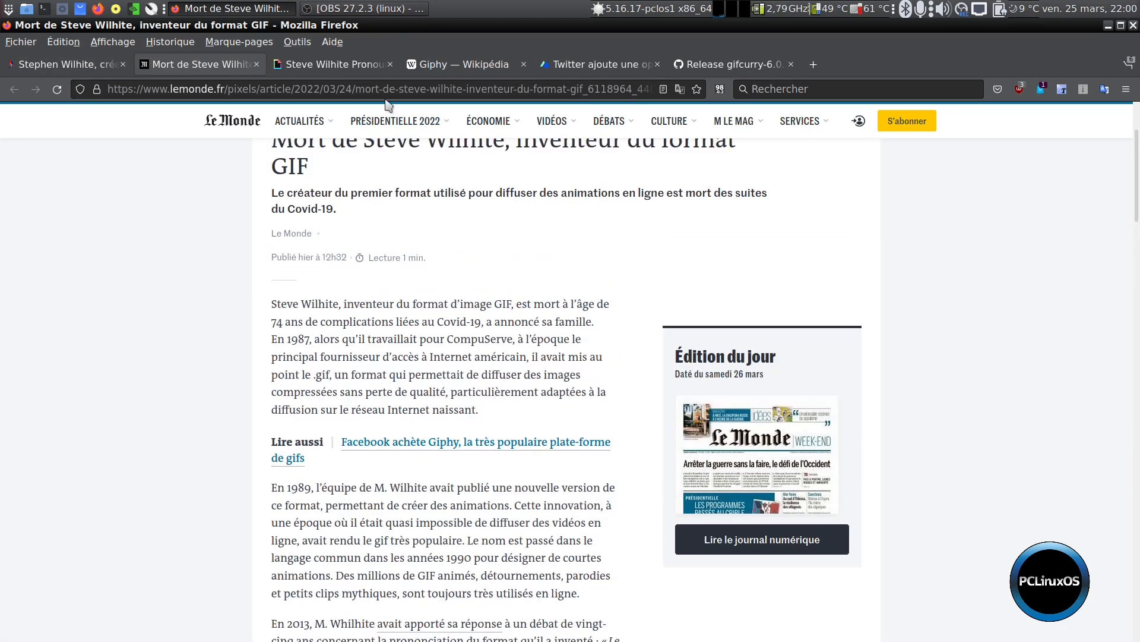
View The Webby Awards pronunciation GIF on GIPHY and the French Wikipedia article on Giphy
left_click(373, 67)
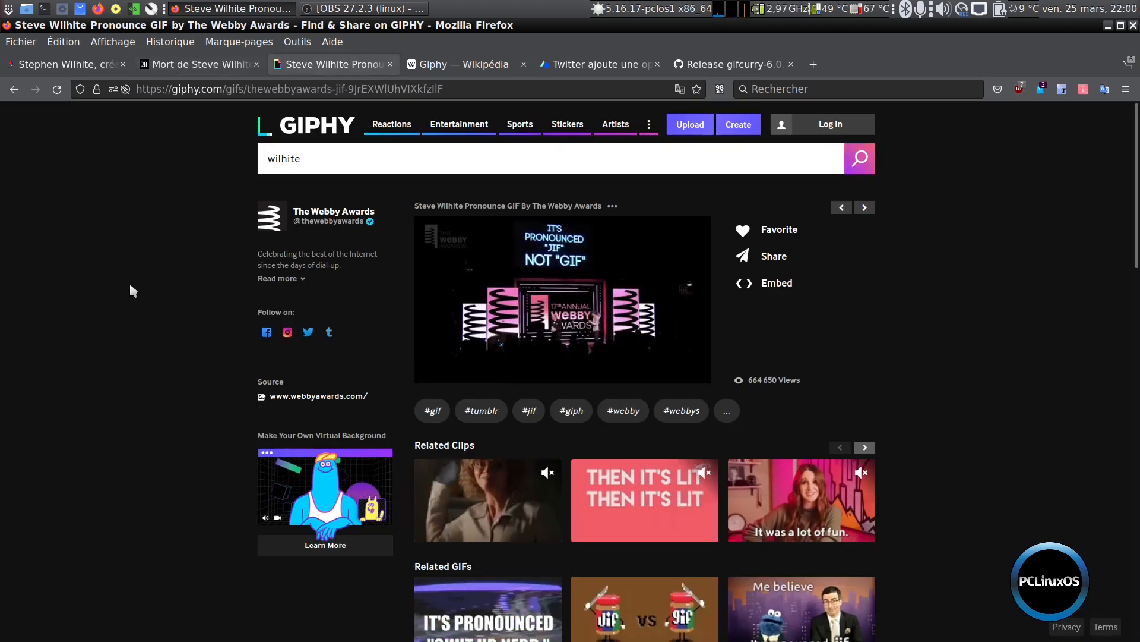
scroll(134, 319, "down", 3)
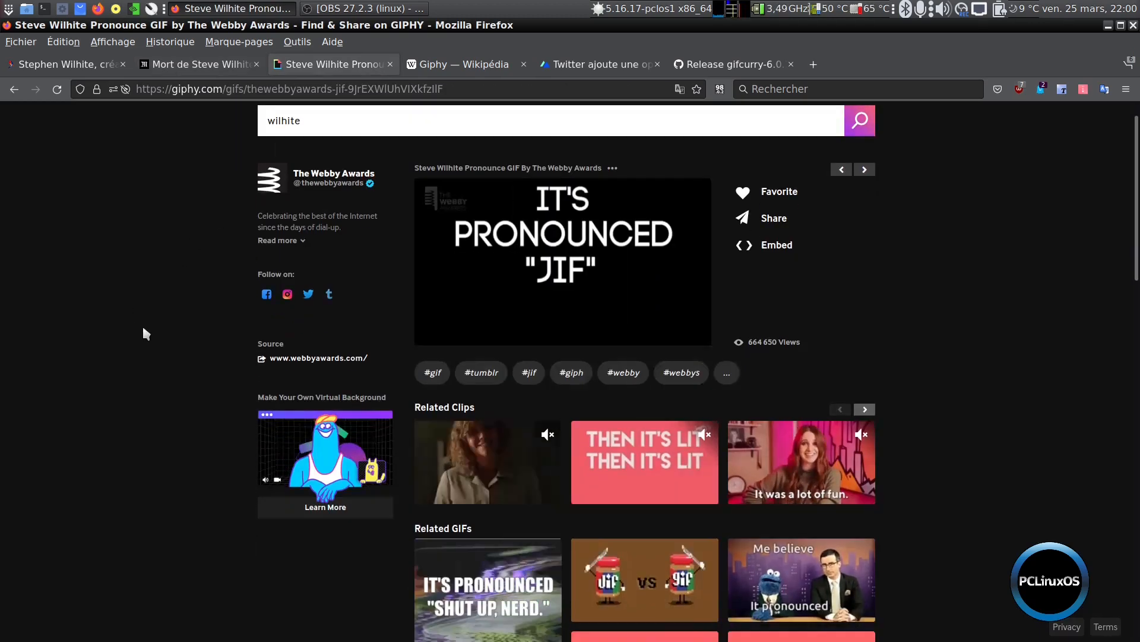
scroll(301, 474, "up", 3)
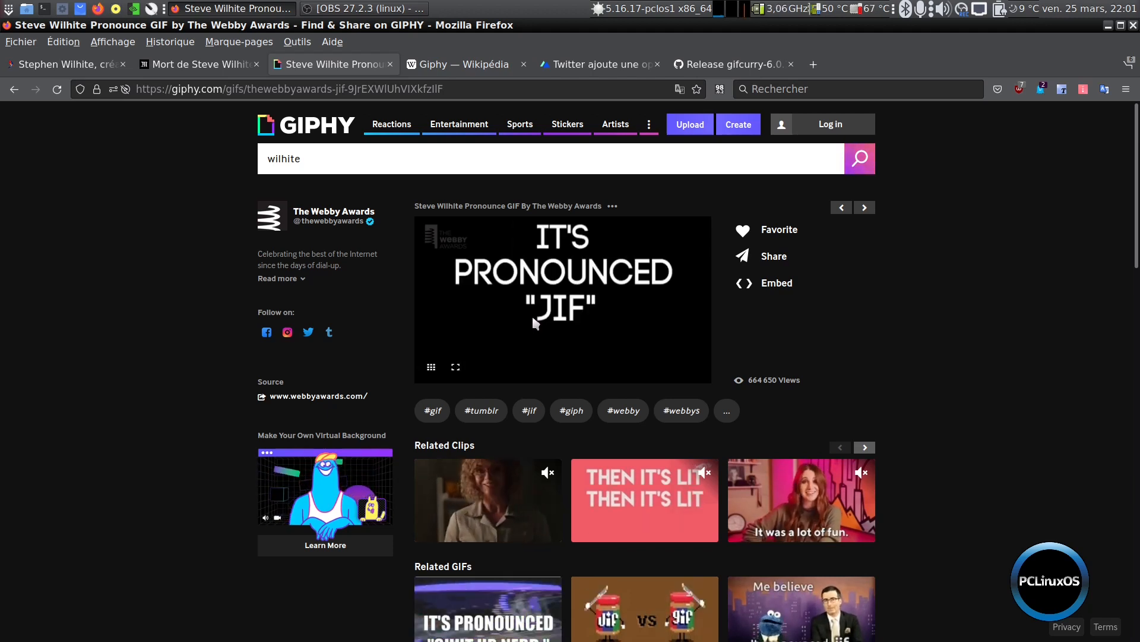
left_click(452, 66)
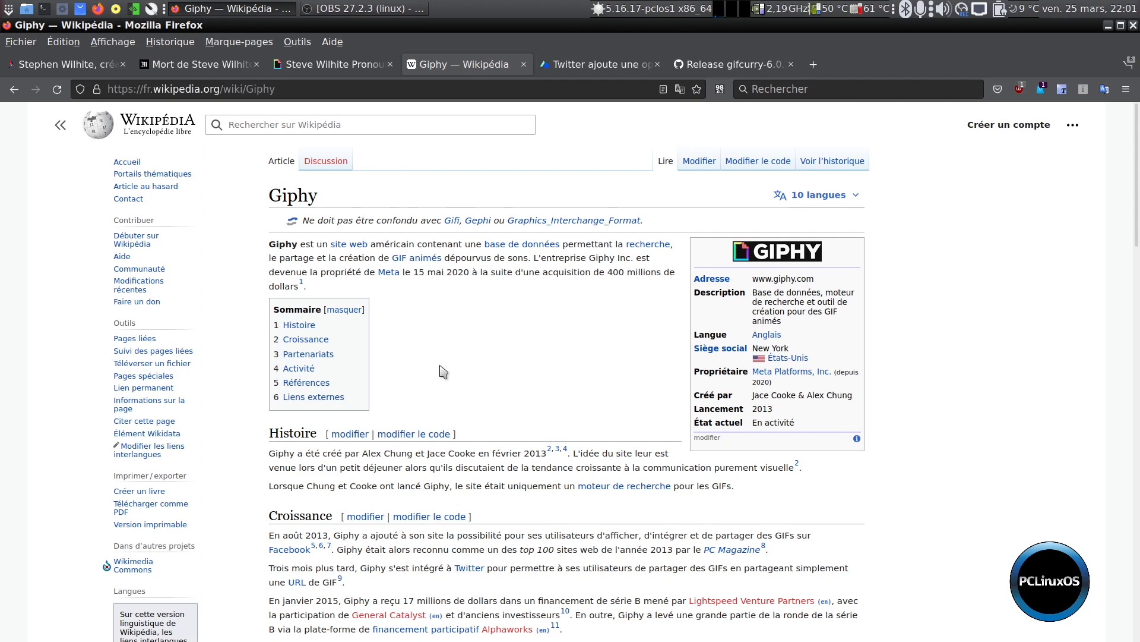
Look through the BDM article on Twitter's option for creating GIFs on iPhone and return to its headline
left_click(625, 70)
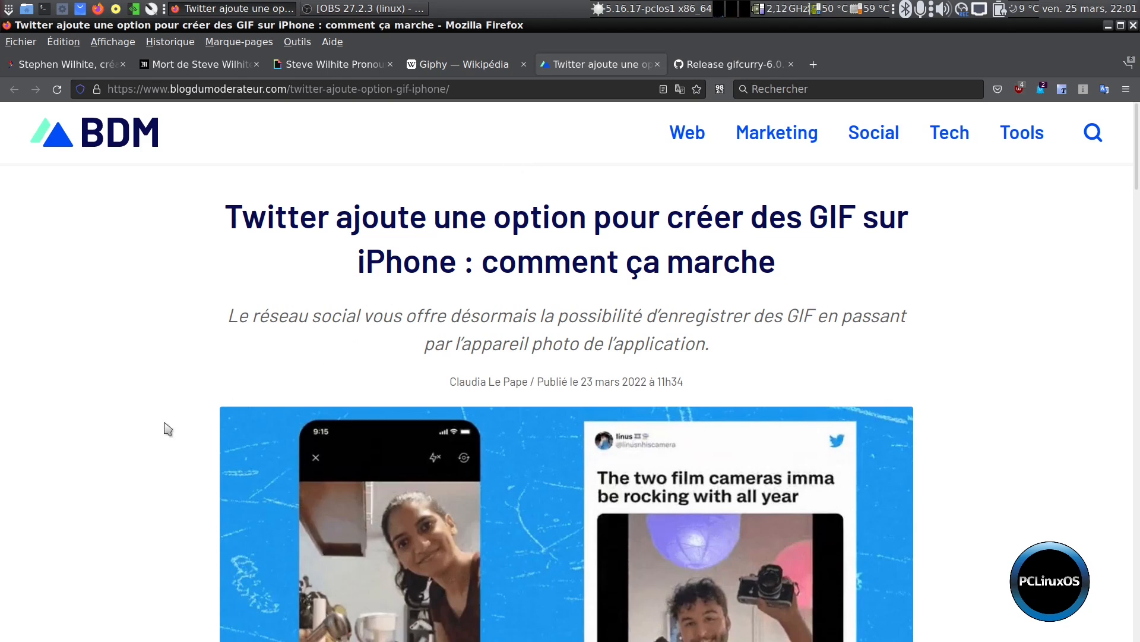
scroll(168, 428, "down", 3)
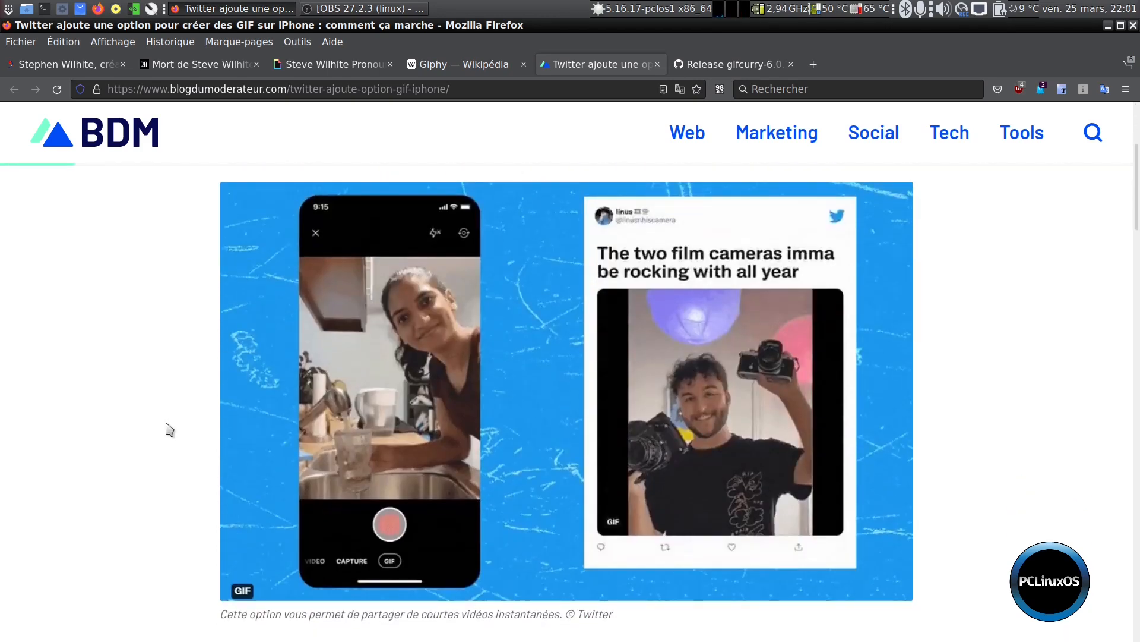
scroll(175, 420, "down", 5)
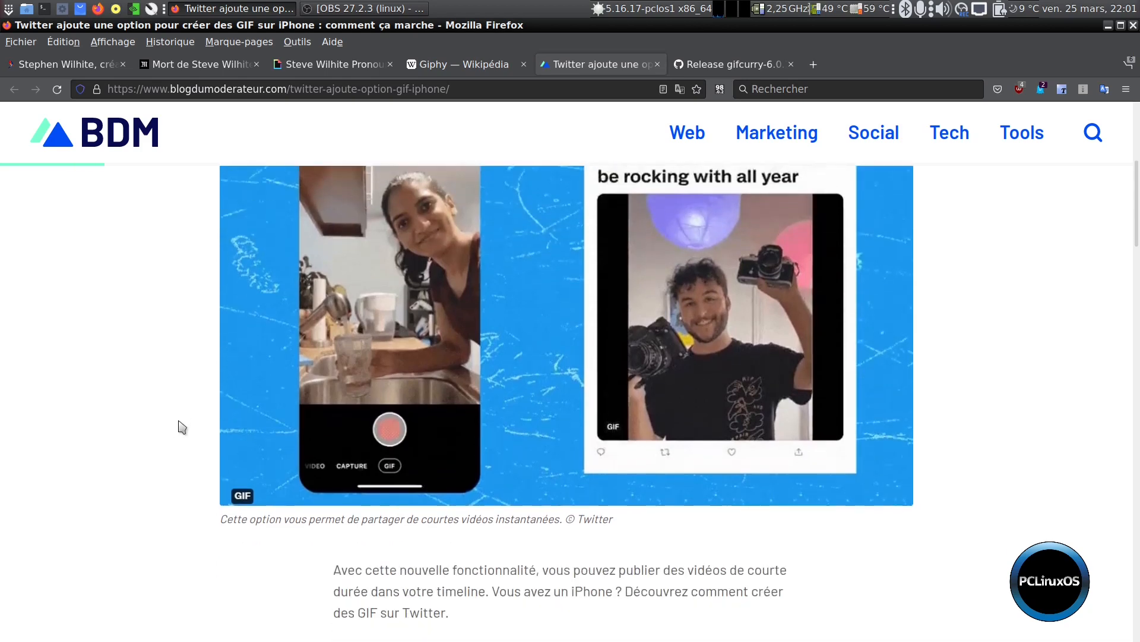
scroll(186, 450, "down", 2)
scroll(185, 451, "up", 10)
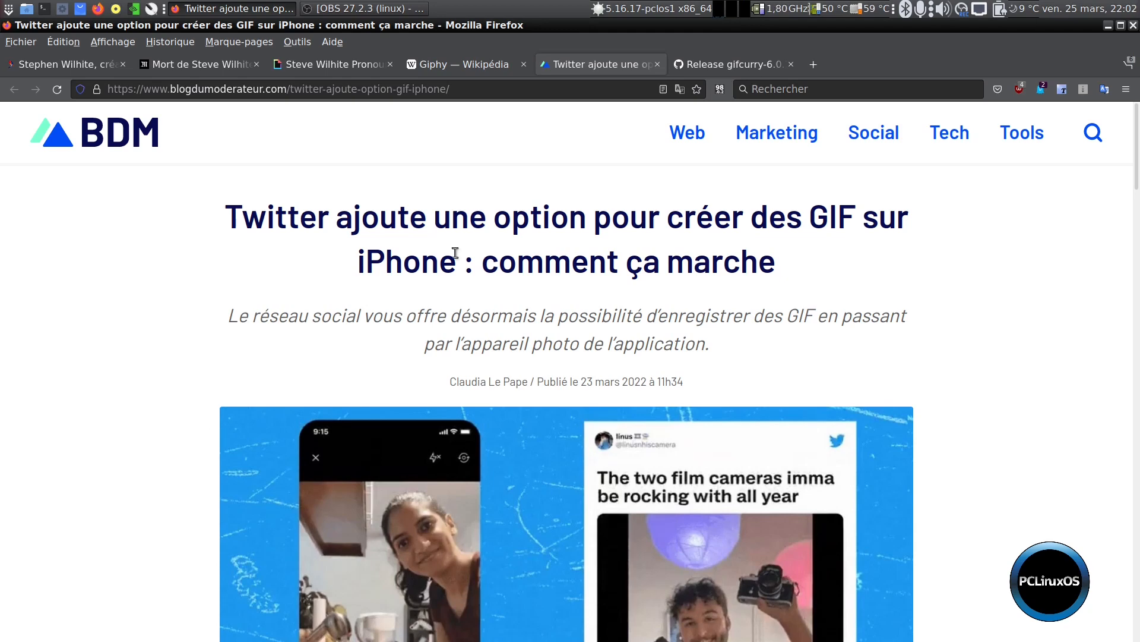
Check the downloads on the gifcurry 6.0.1.0 release page and return to the project's main GitHub page
left_click(736, 66)
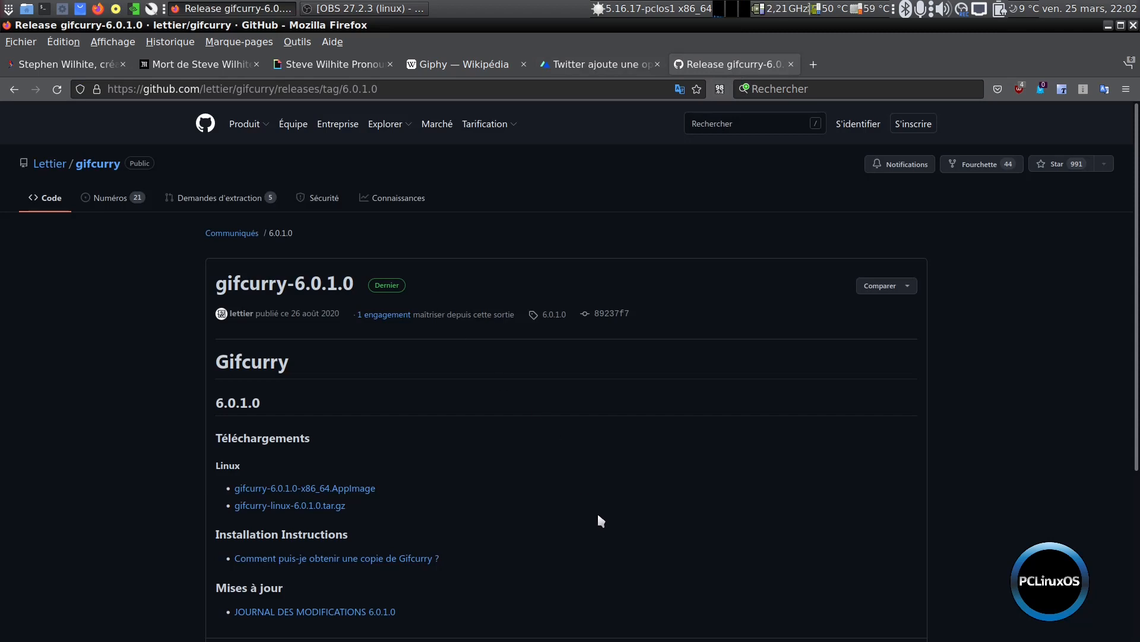
scroll(598, 515, "down", 2)
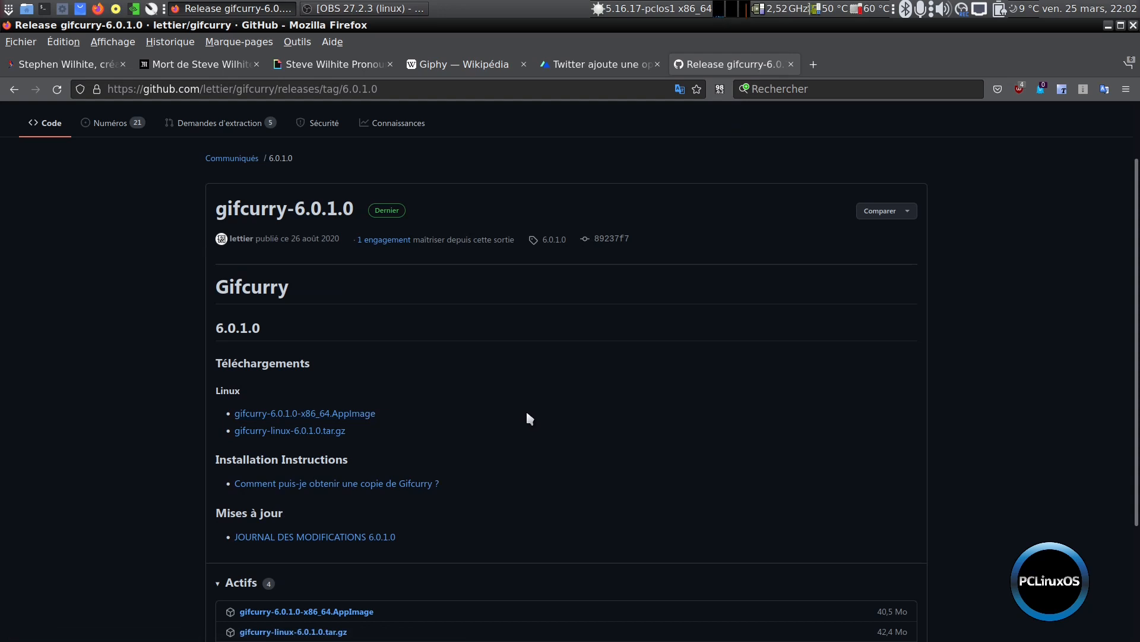
left_click(15, 89)
Read the Gifcurry README's description and its list of reasons to use the program
scroll(176, 415, "down", 2)
scroll(177, 422, "down", 4)
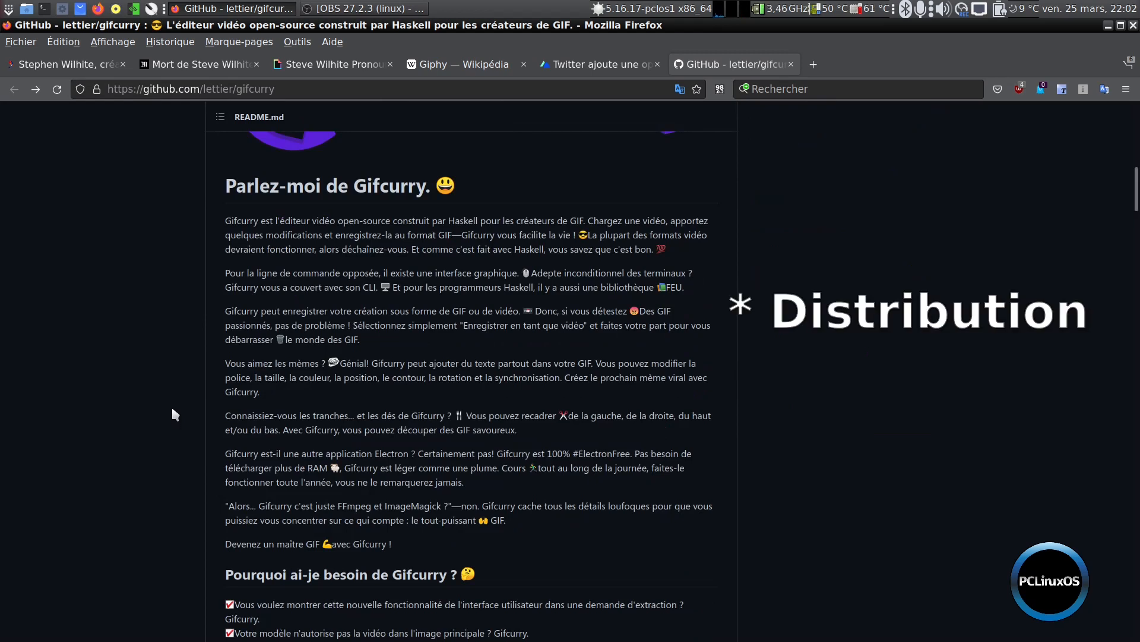
scroll(174, 404, "down", 1)
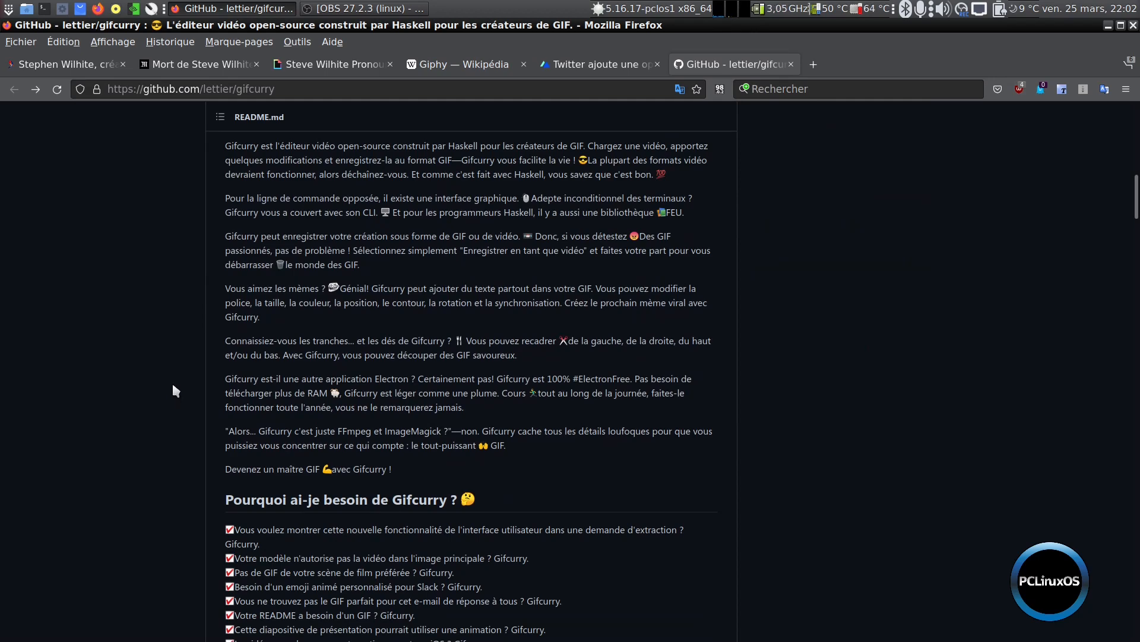
scroll(173, 386, "down", 1)
scroll(173, 384, "down", 1)
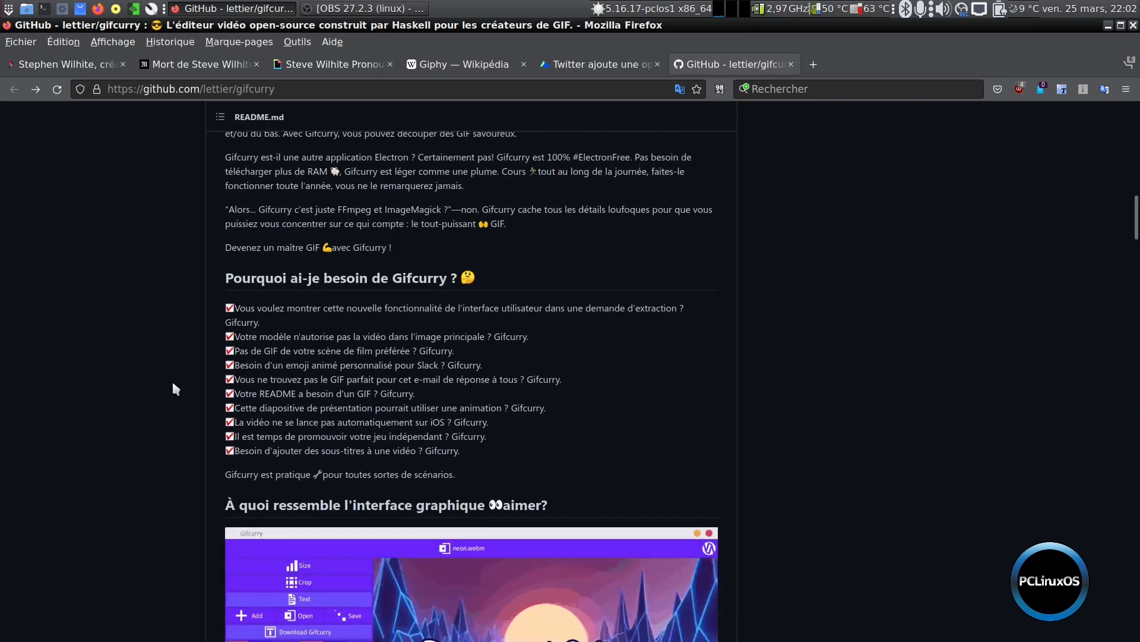
Examine the README's graphical interface demo and the command-line options of gifcurry_cli
scroll(172, 385, "down", 3)
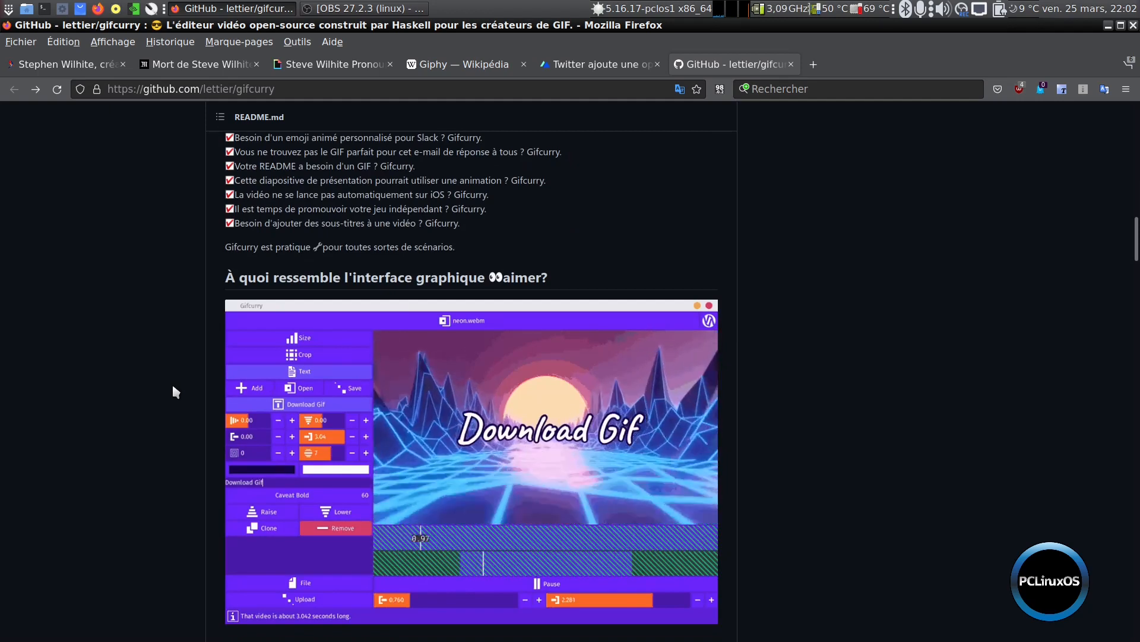
scroll(173, 378, "down", 1)
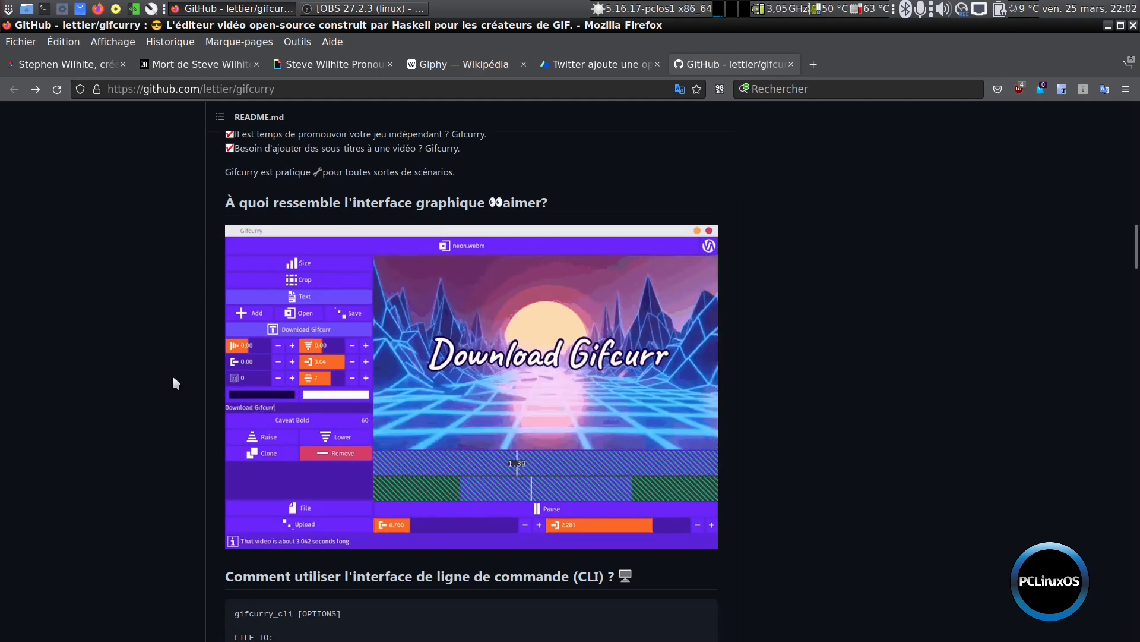
scroll(172, 381, "down", 8)
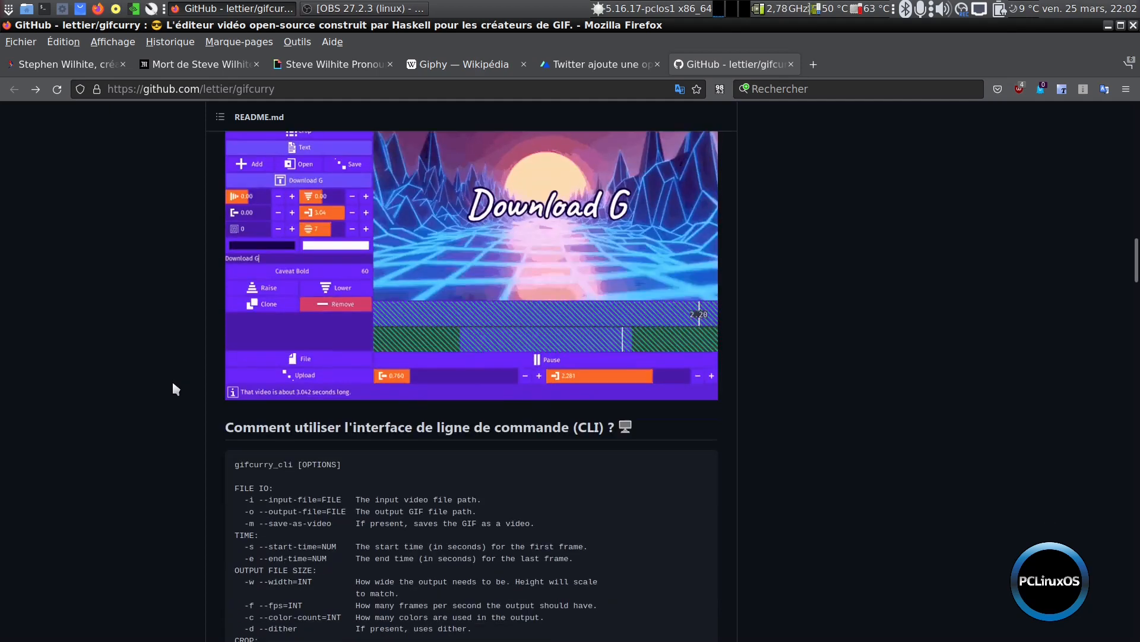
scroll(175, 386, "up", 4)
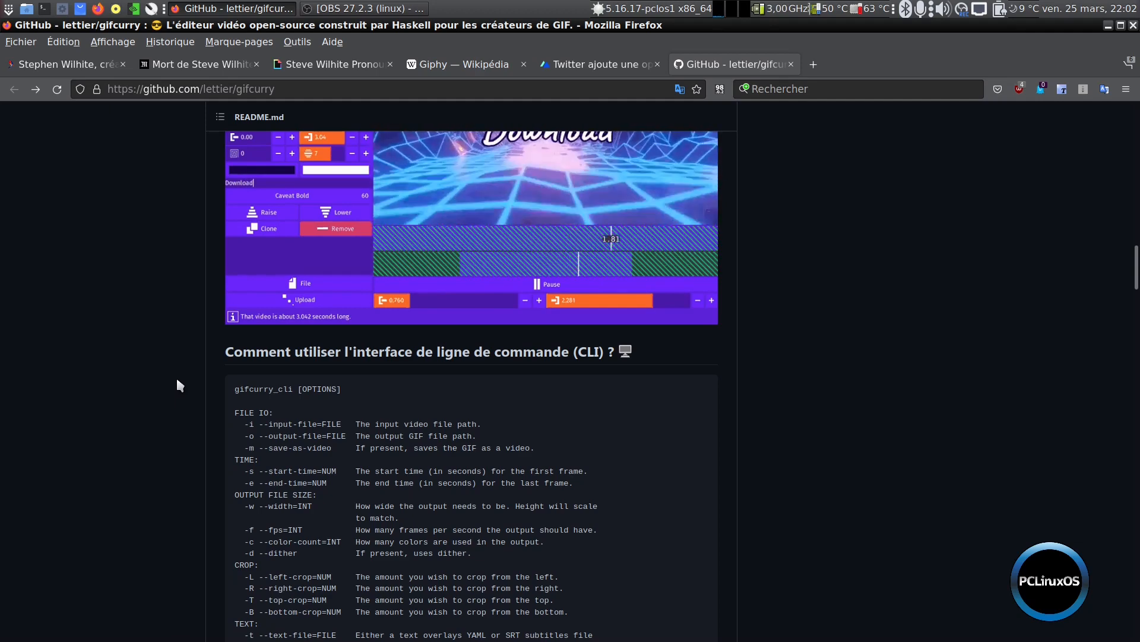
scroll(181, 415, "down", 10)
scroll(907, 274, "up", 6)
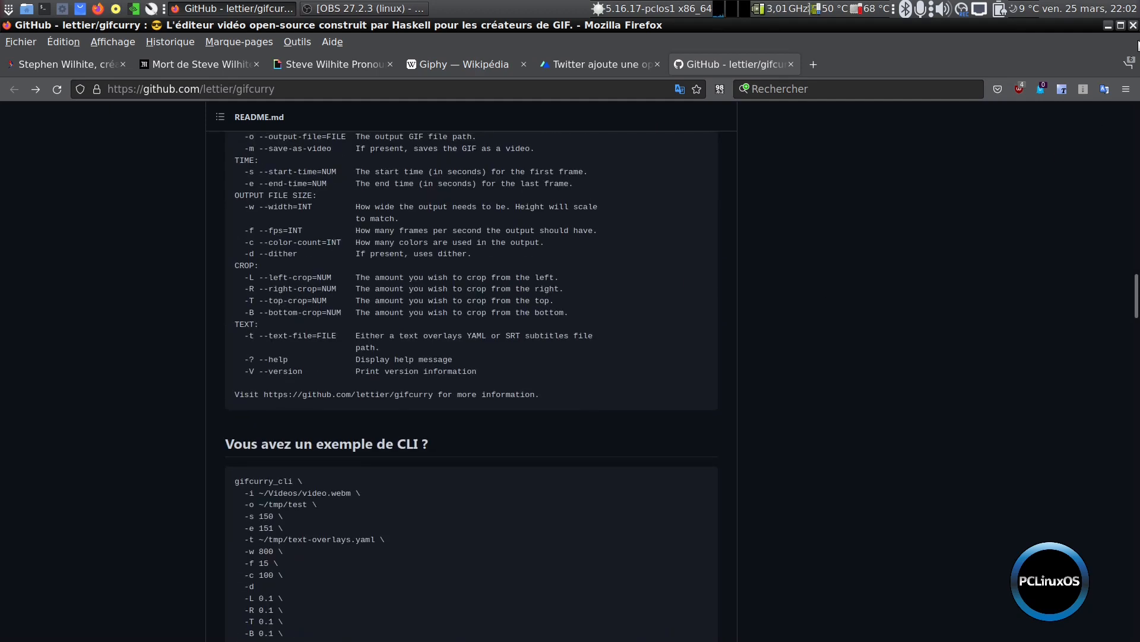
Minimize the browser, open the GIF folder on the desktop and view 01-06-17Avion.gif in the image viewer
left_click(1108, 27)
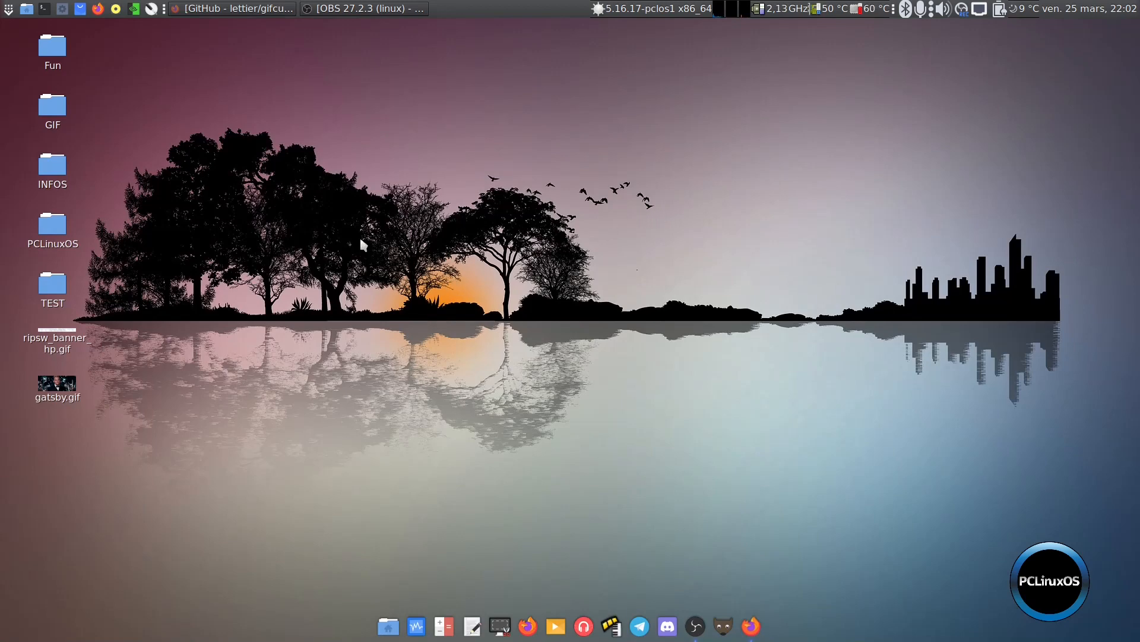
double_click(52, 107)
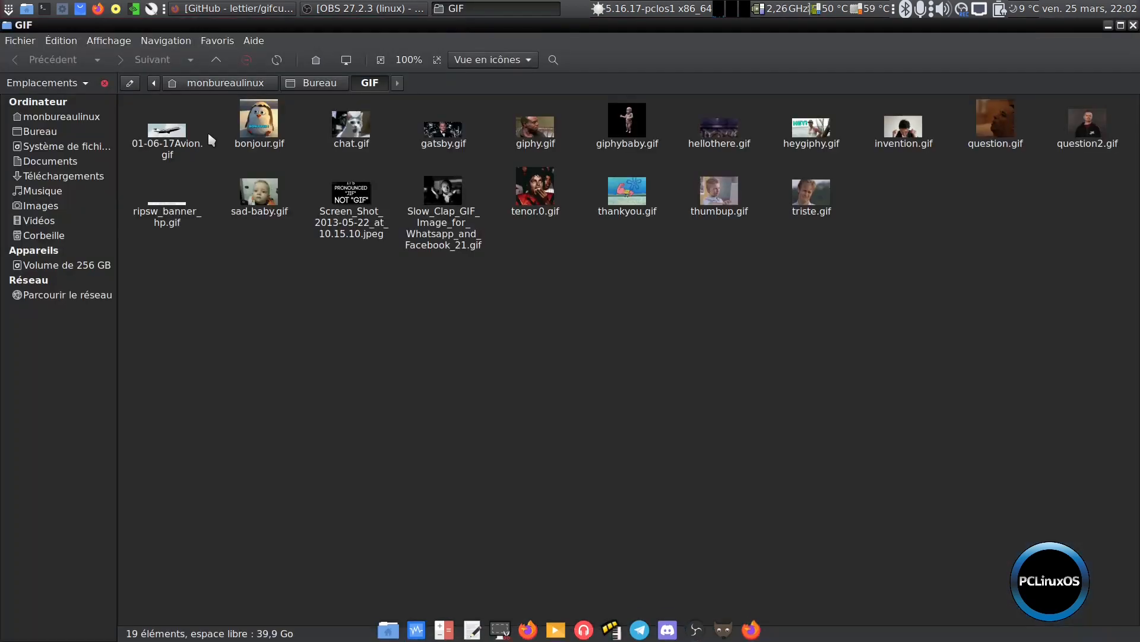
right_click(170, 136)
left_click(279, 142)
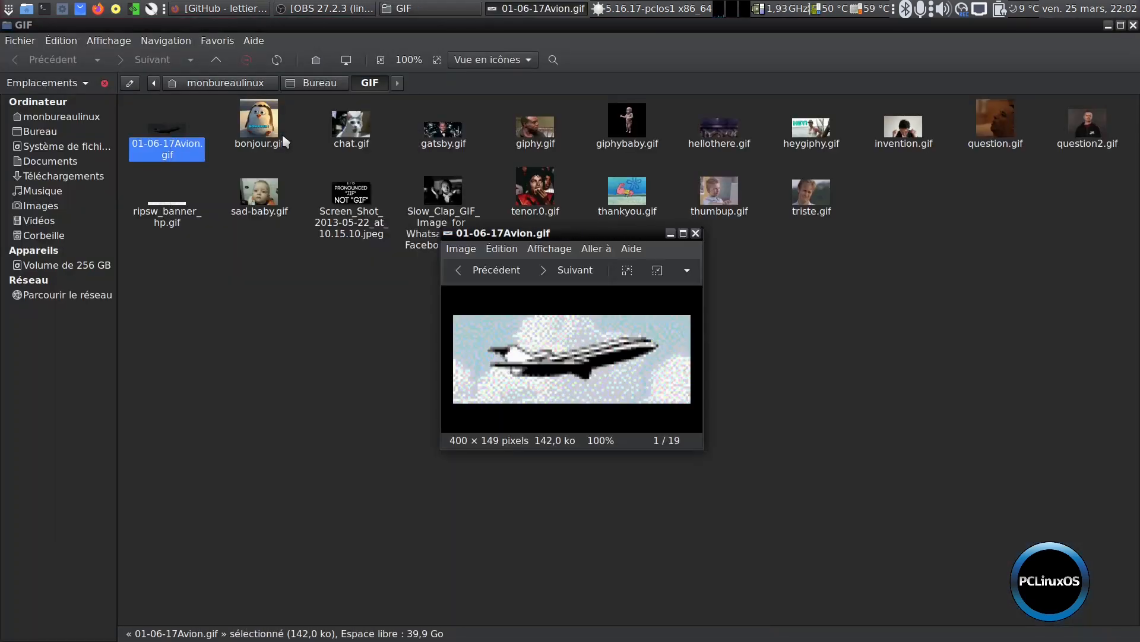
Browse the folder's images up to thankyou.gif, and close the folder and the image viewer
key("Right")
key("Right")
key("Right")
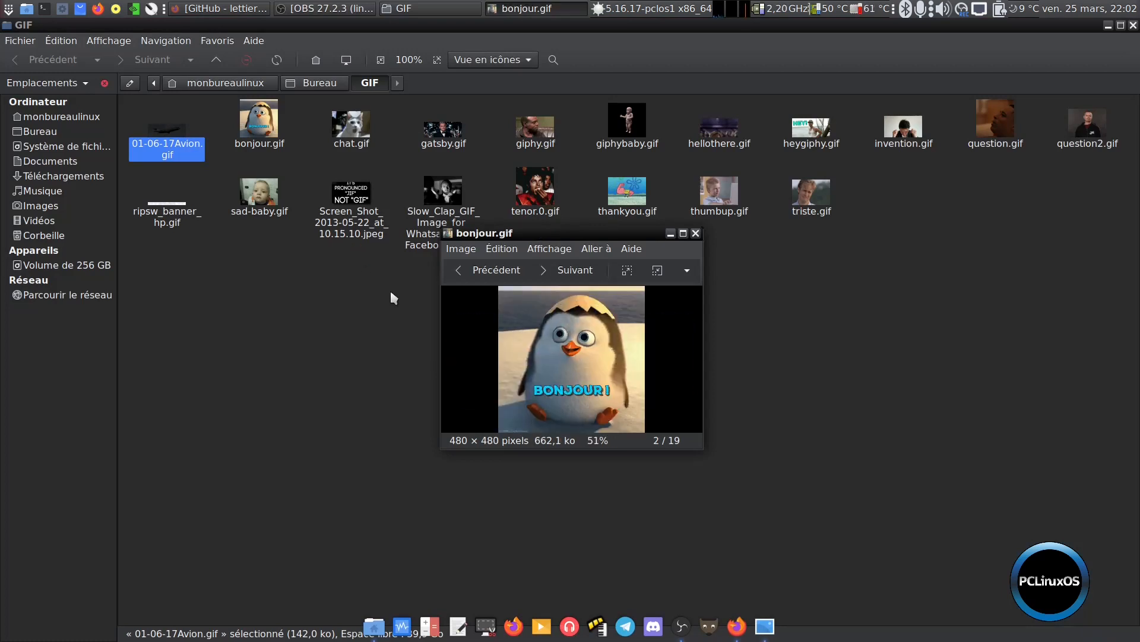
key("Right")
key("Right")
key("Right")
key("Right")
key("Right")
key("Right")
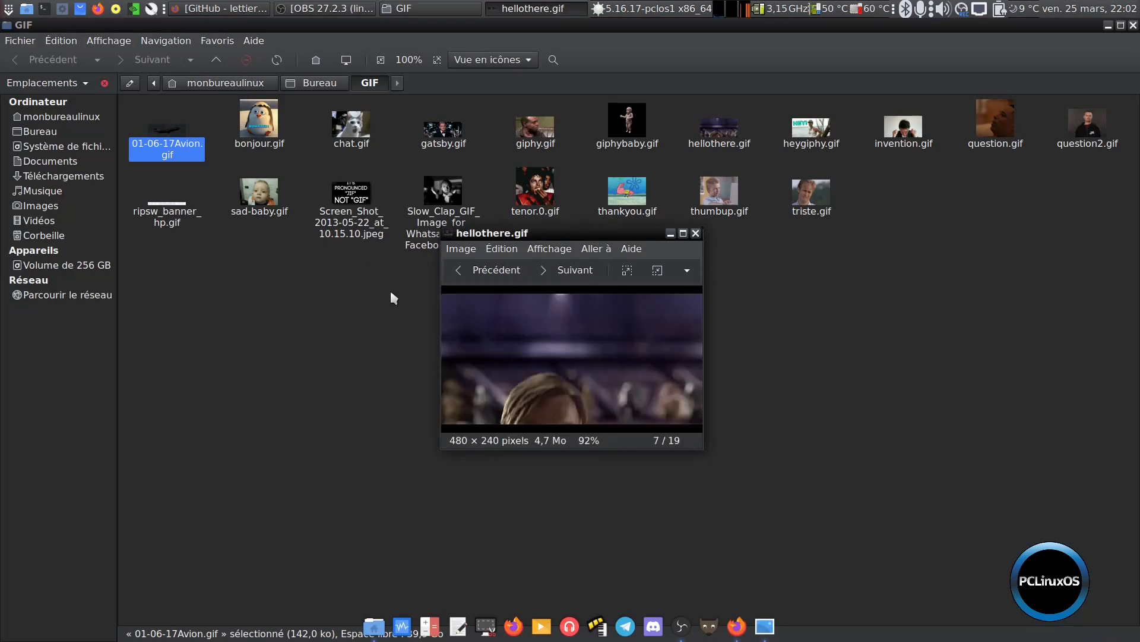
key("Right")
key("Right")
key("Right")
key("Right")
key("Right")
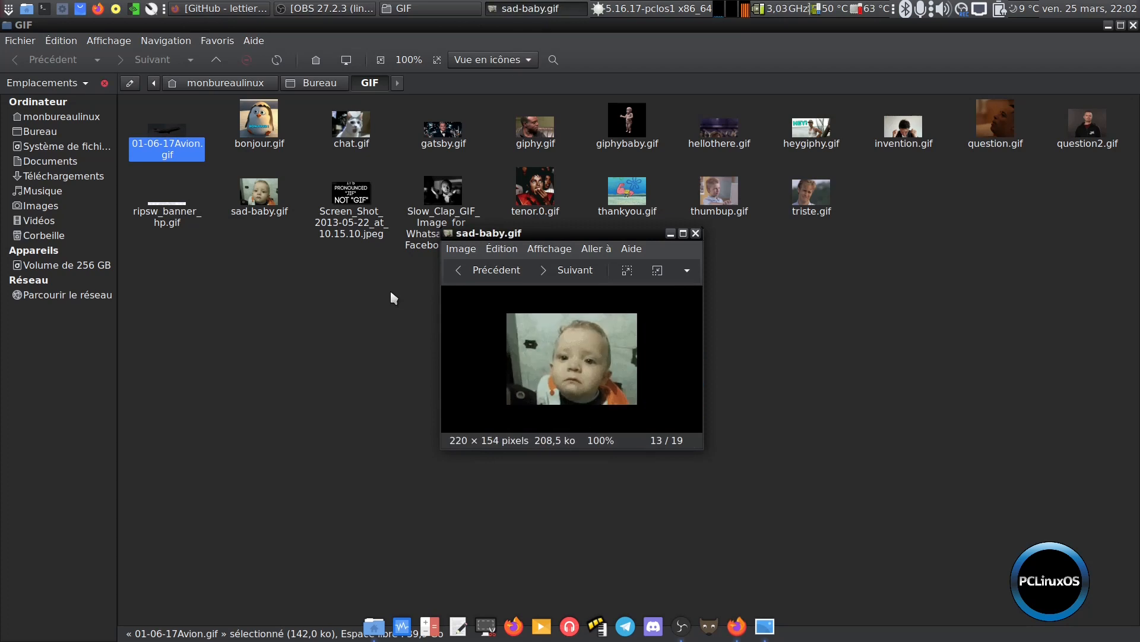
key("Right")
key("Right")
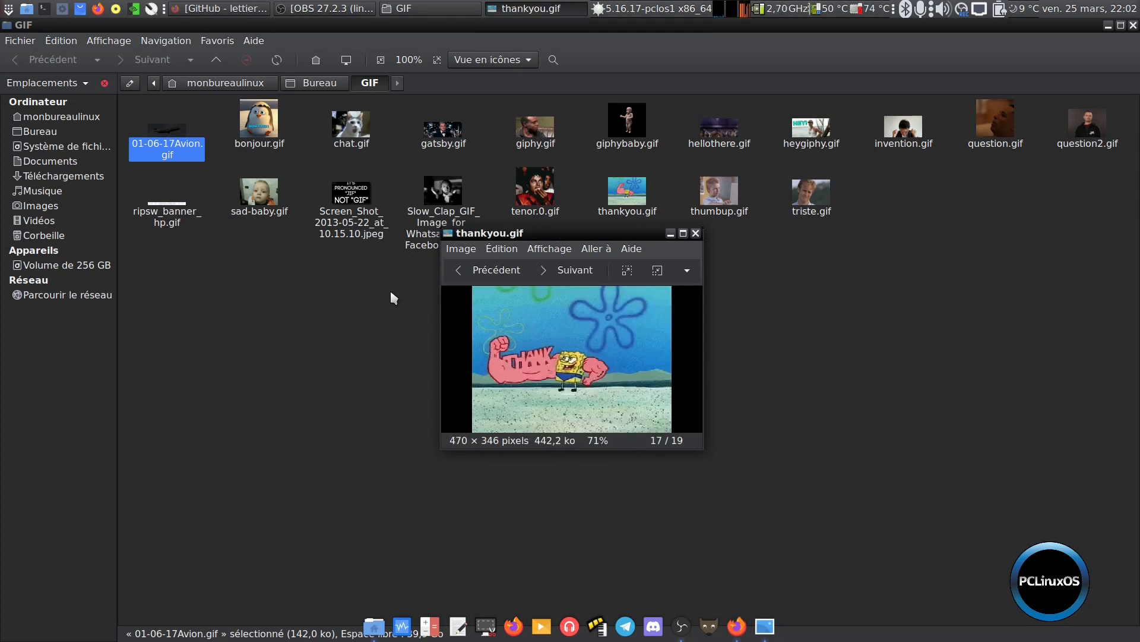
left_click(1133, 25)
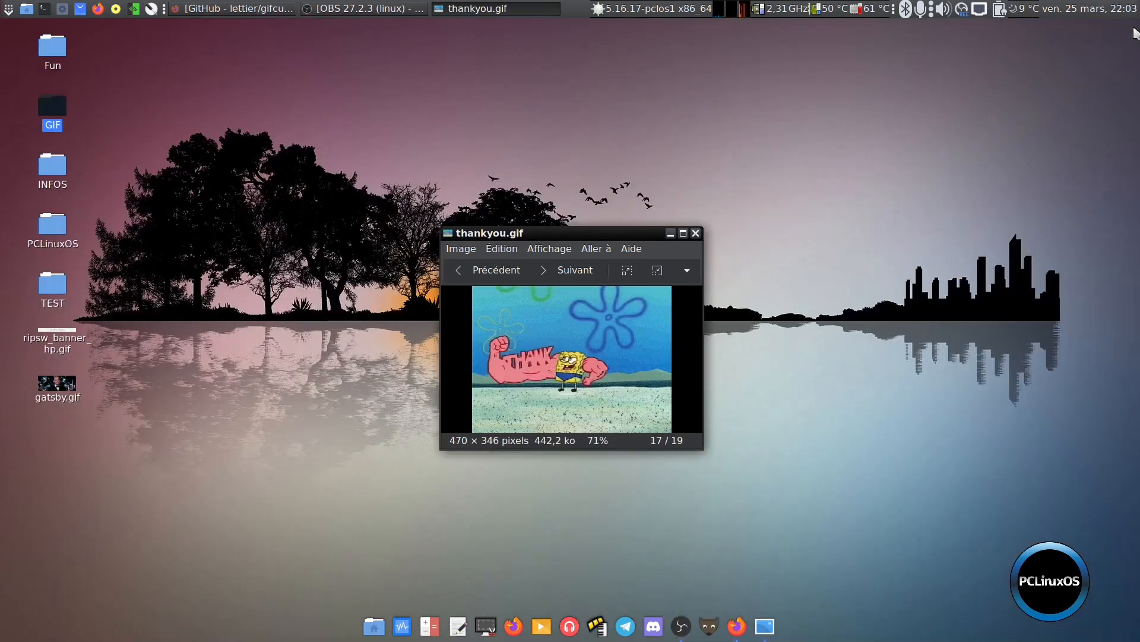
left_click(695, 234)
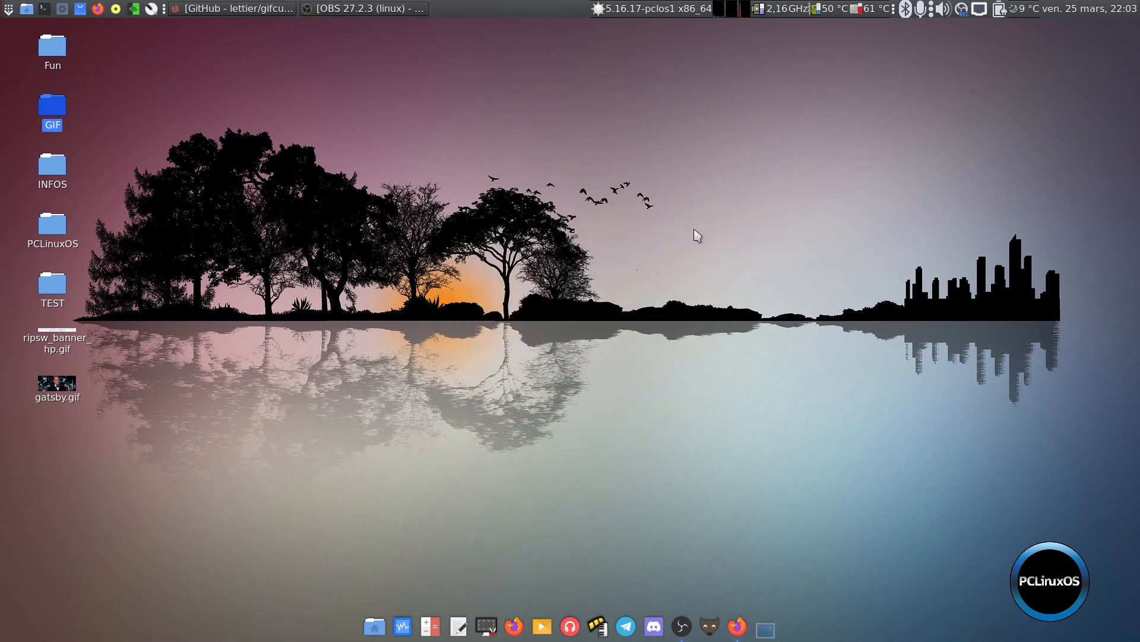
View the desktop file ripsw_banner_hp.gif in the Eye of MATE image viewer, and close the viewer
left_click(54, 339)
right_click(54, 339)
mouse_move(134, 327)
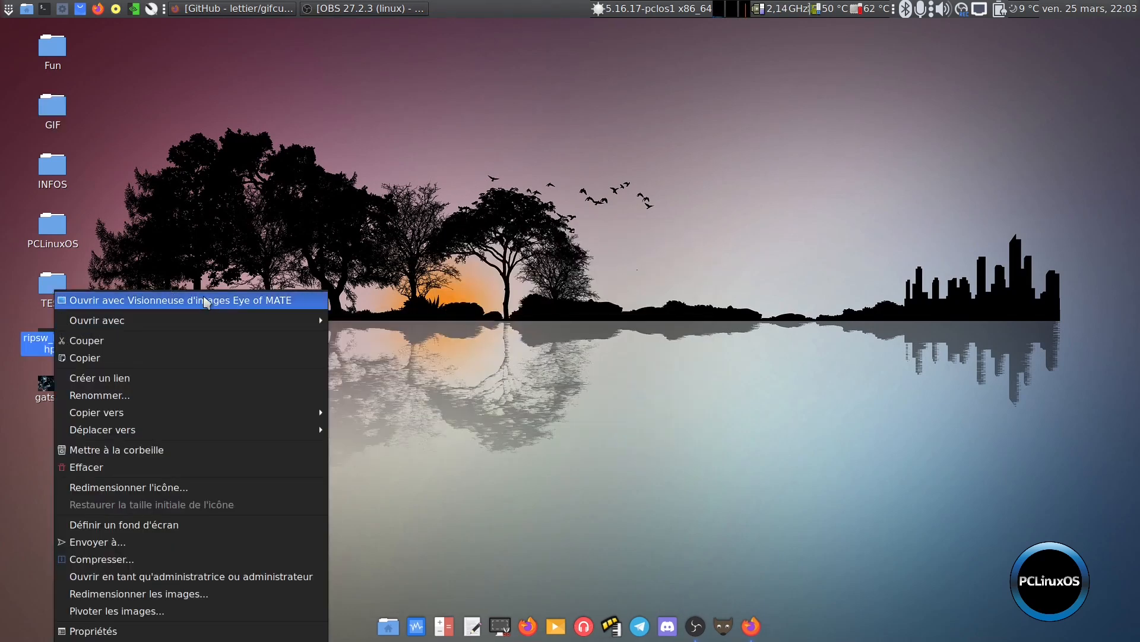
left_click(204, 300)
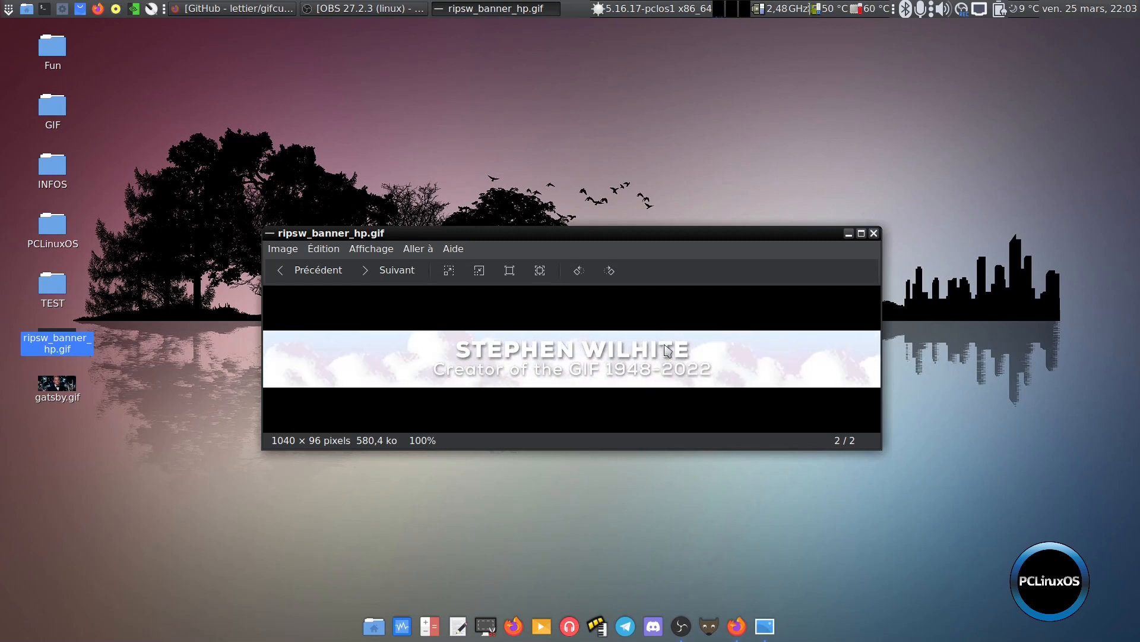
left_click(874, 233)
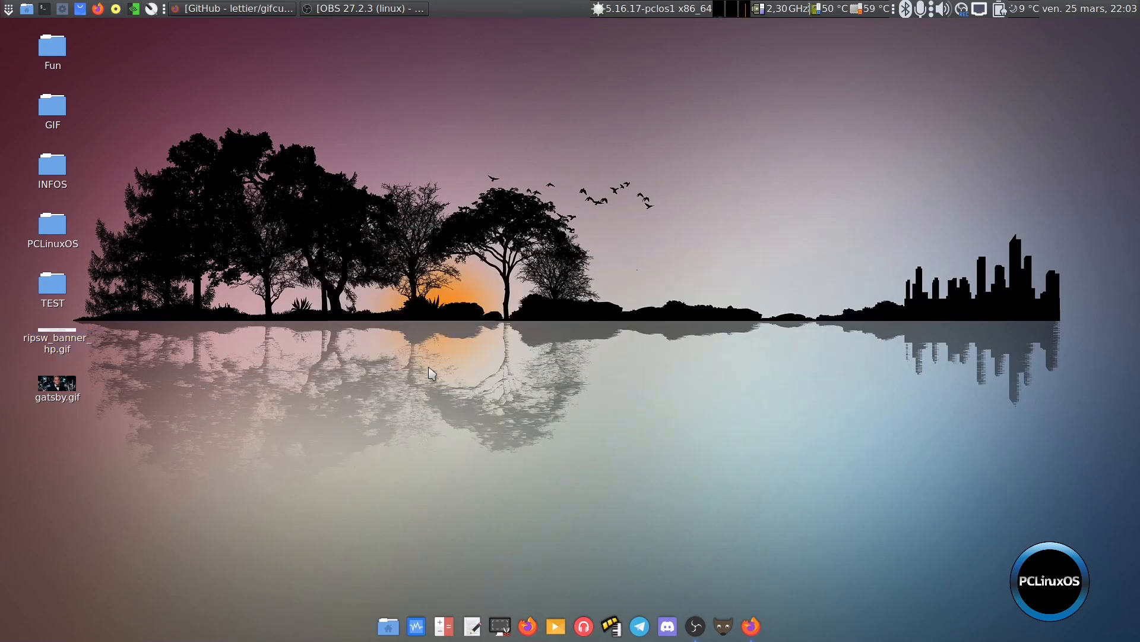
Find Gifcurry with the application launcher and start it
key("alt+F2")
type("gi")
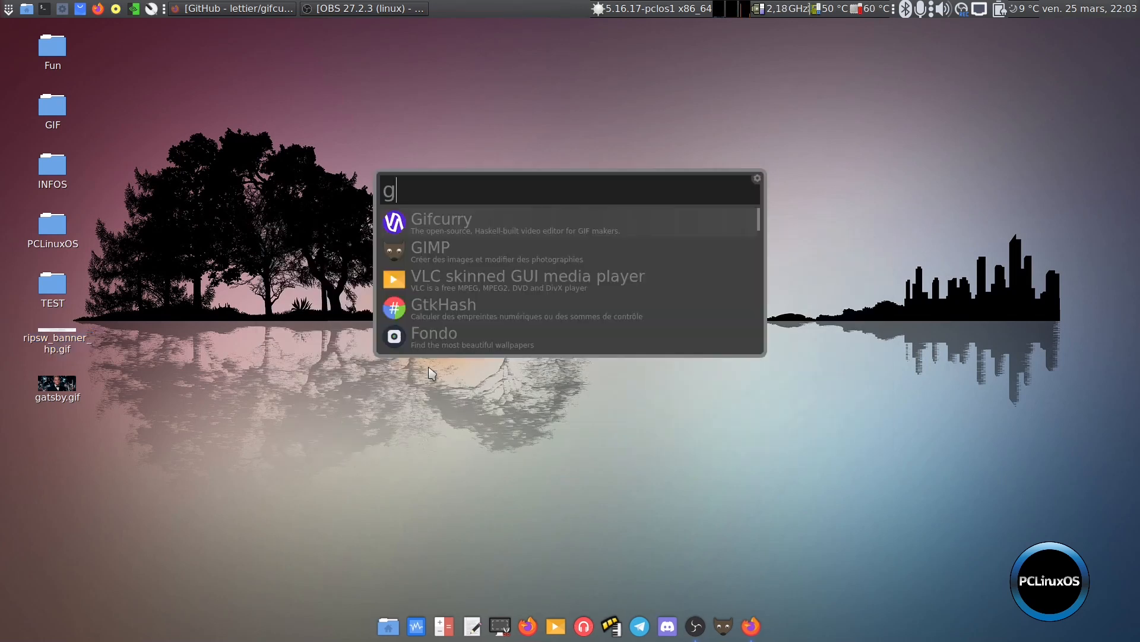
left_click(506, 224)
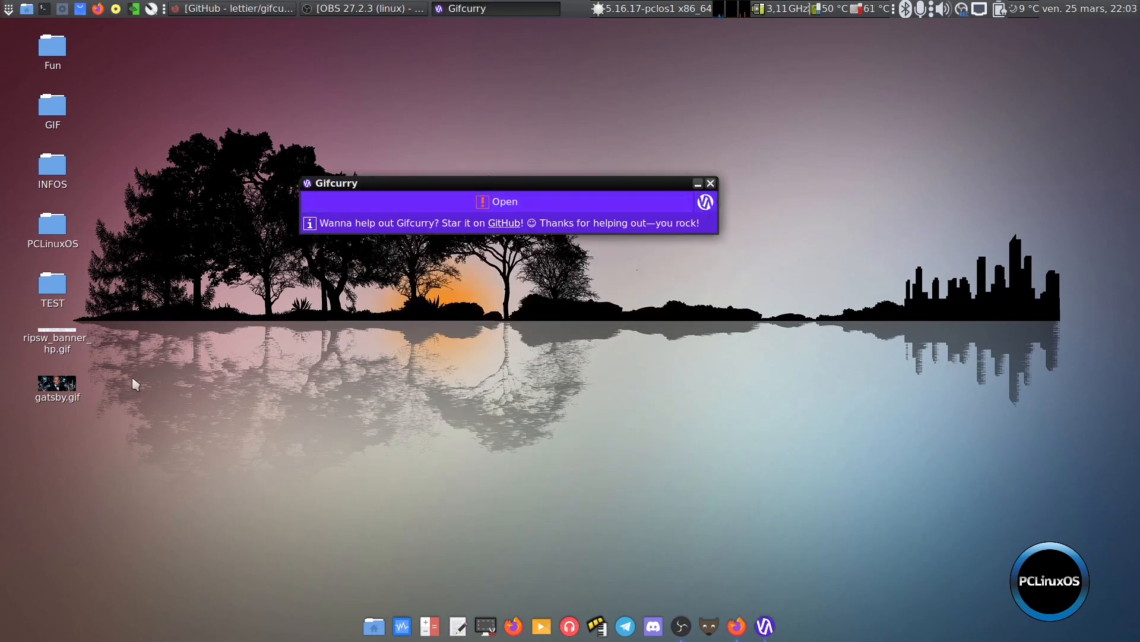
View the desktop file gatsby.gif in the Eye of MATE image viewer, and close the viewer
right_click(63, 385)
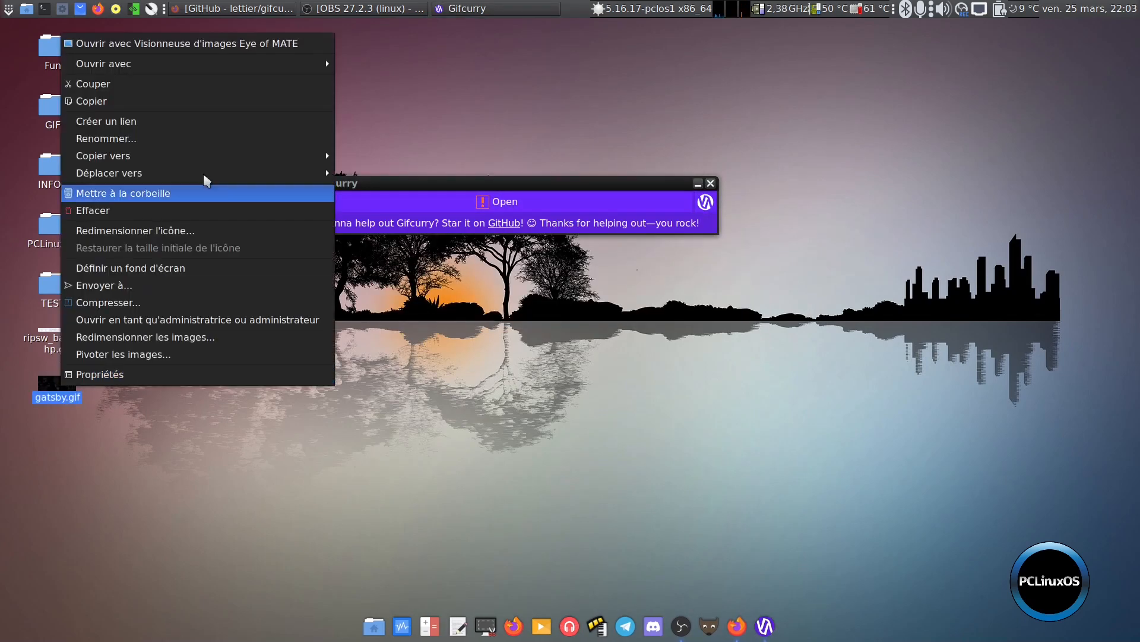
left_click(266, 43)
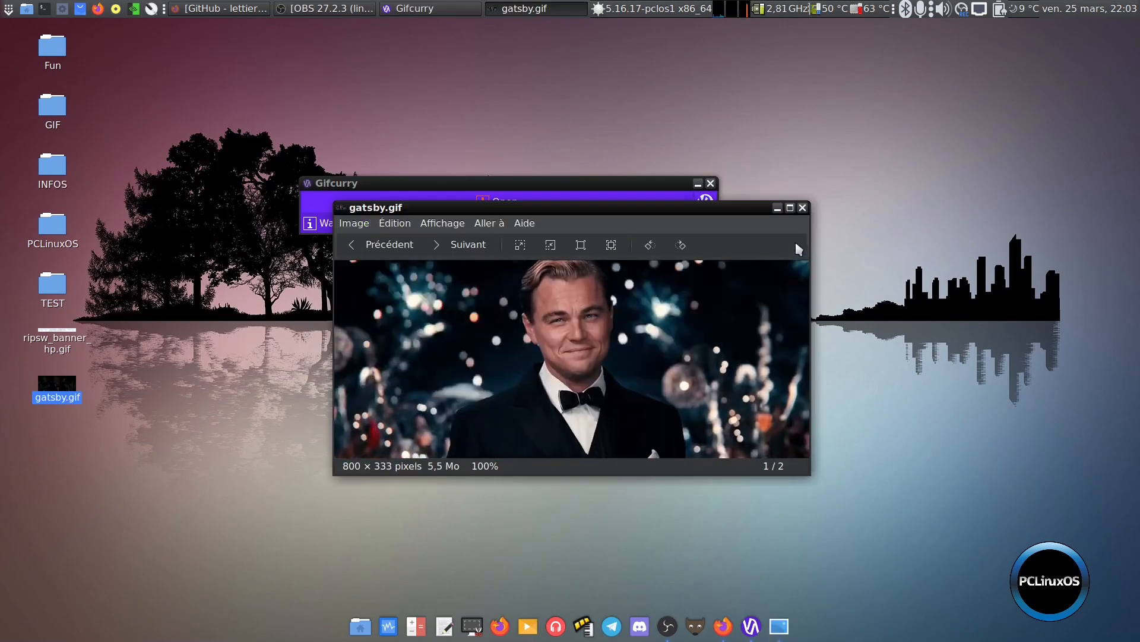
left_click(802, 207)
Try to load gatsby.gif into Gifcurry straight from the desktop, and read the program's About information
left_click_drag(52, 381, 508, 203)
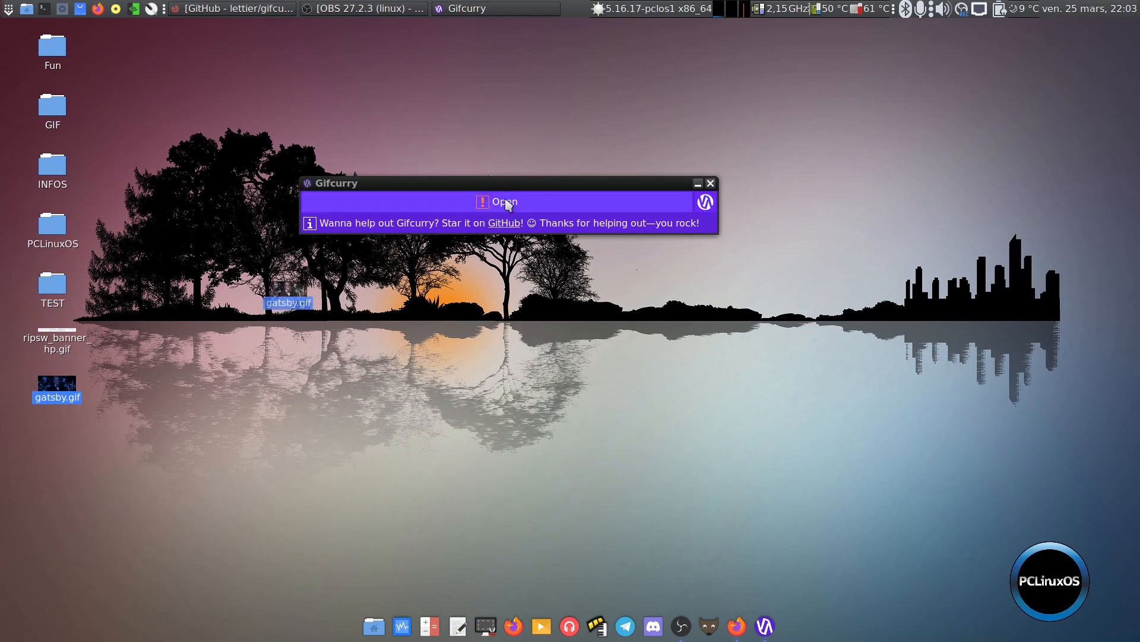
left_click(698, 202)
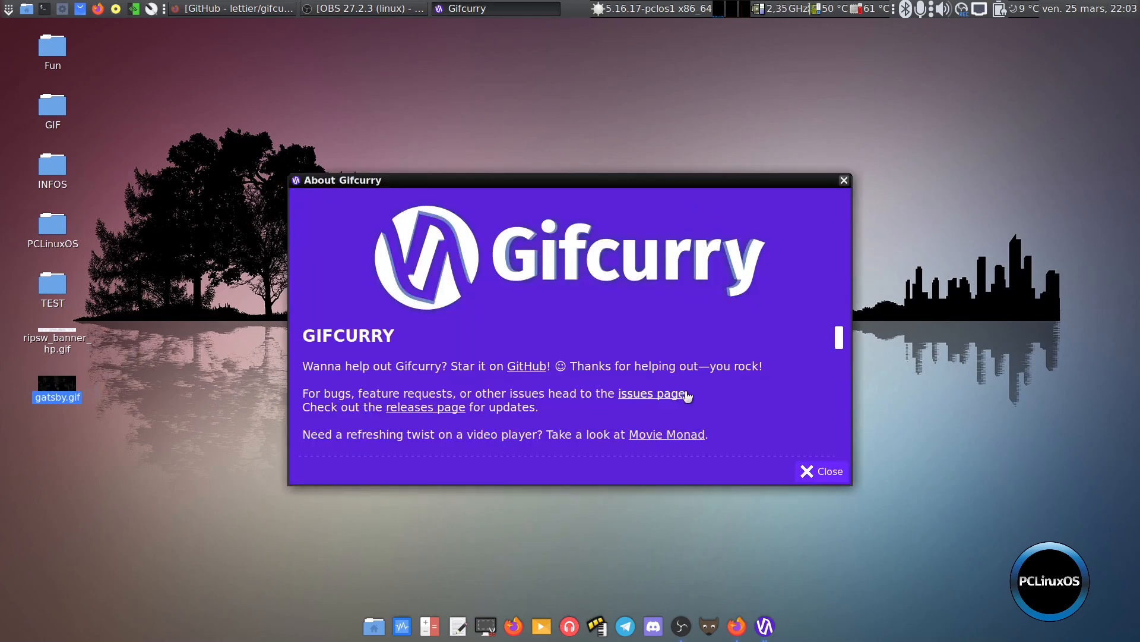
scroll(689, 398, "down", 5)
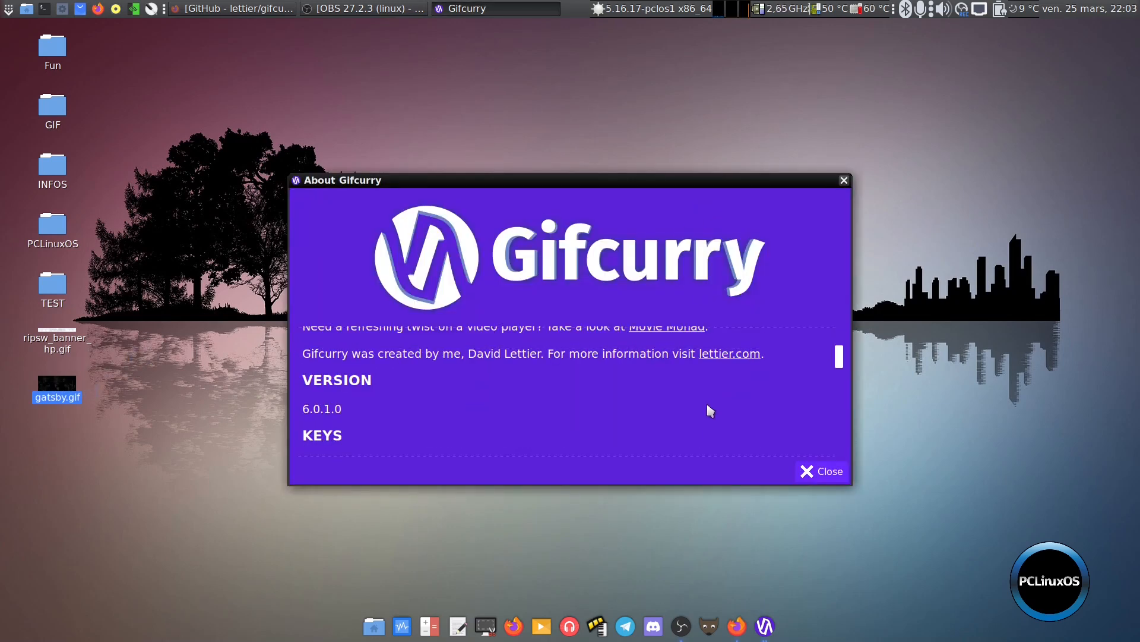
left_click(825, 474)
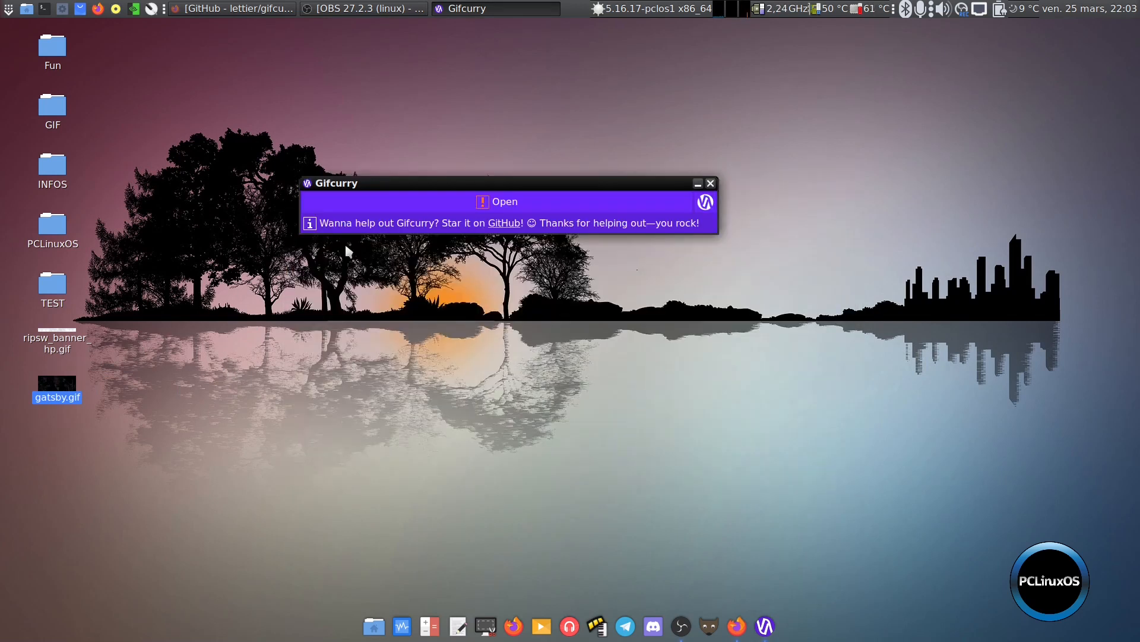
Open gatsby.gif from the Bureau folder in Gifcurry
left_click(498, 203)
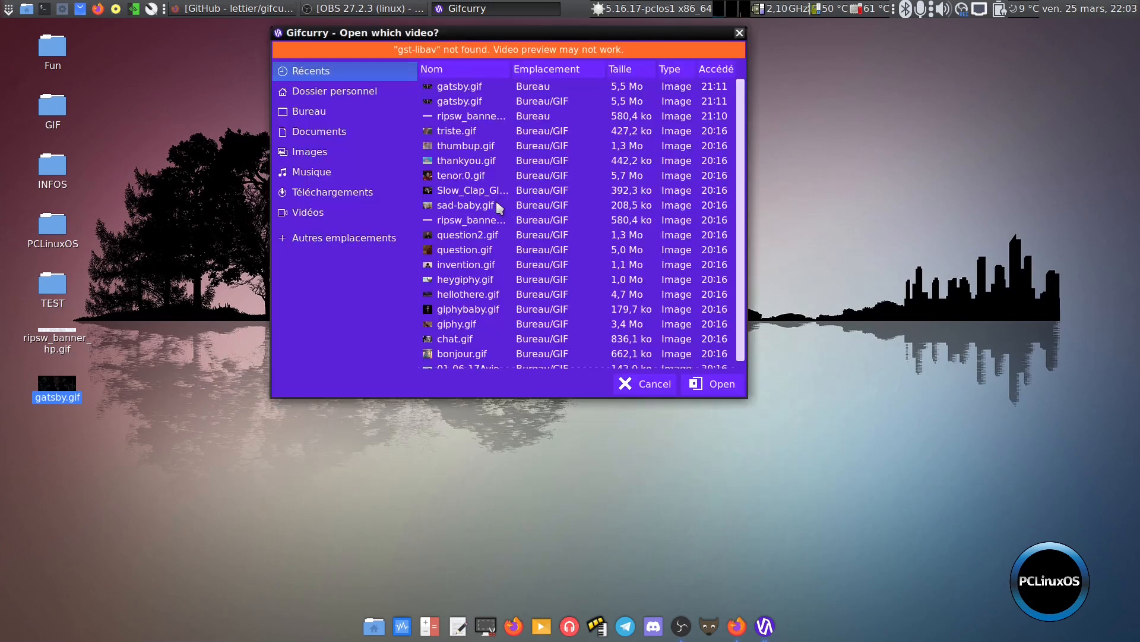
left_click(320, 114)
left_click(480, 129)
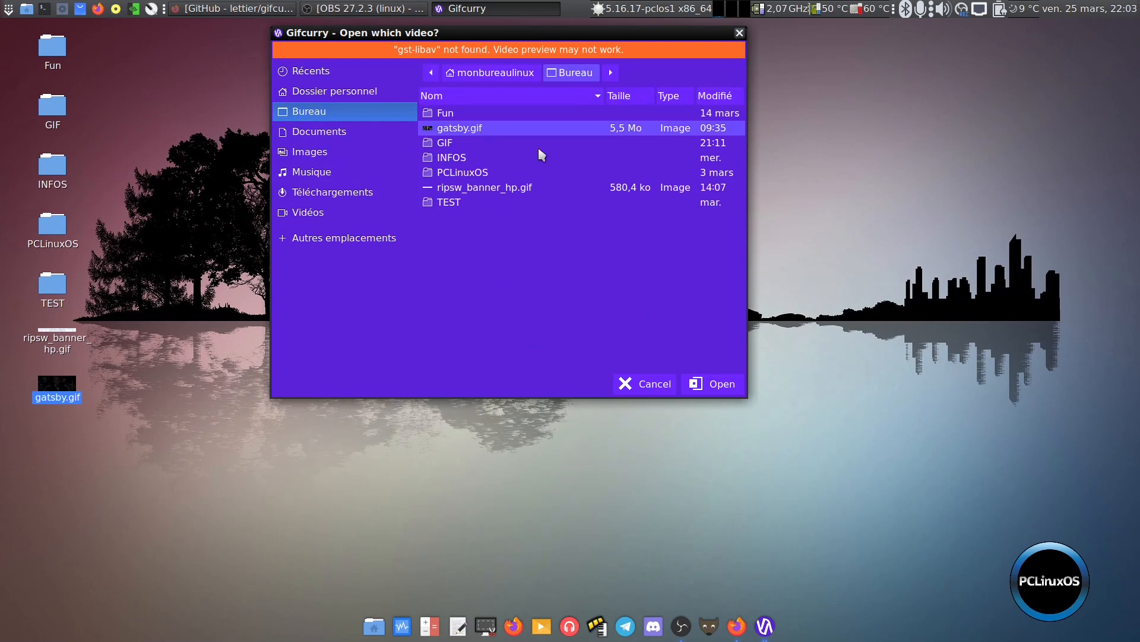
left_click(726, 383)
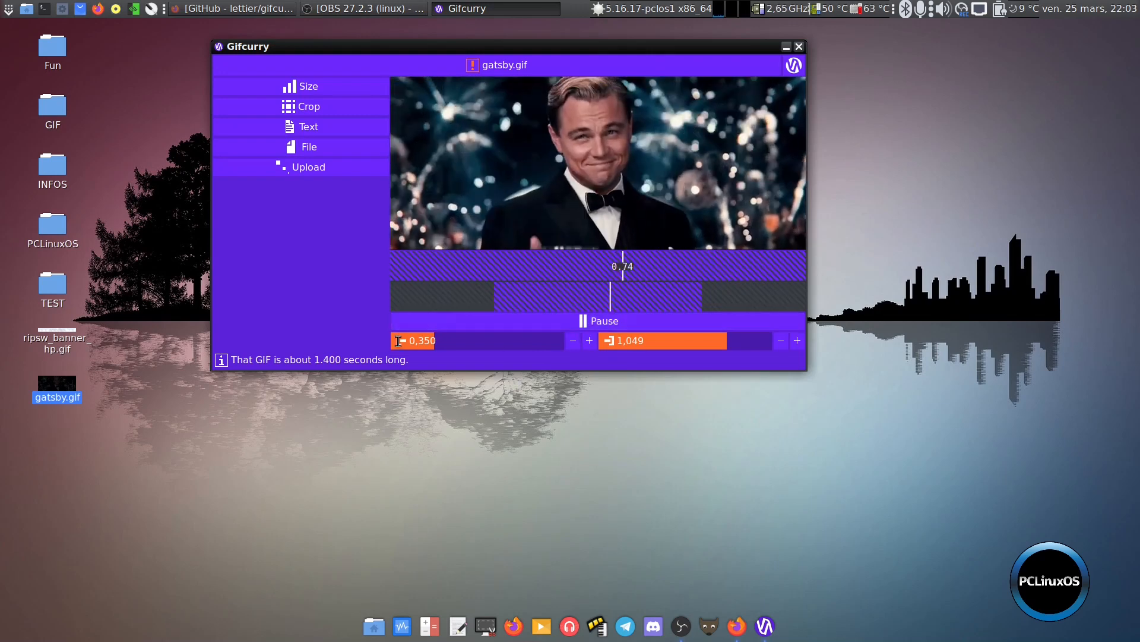
Pause the preview of gatsby.gif and move its playback position to about 0.82 seconds
left_click(598, 320)
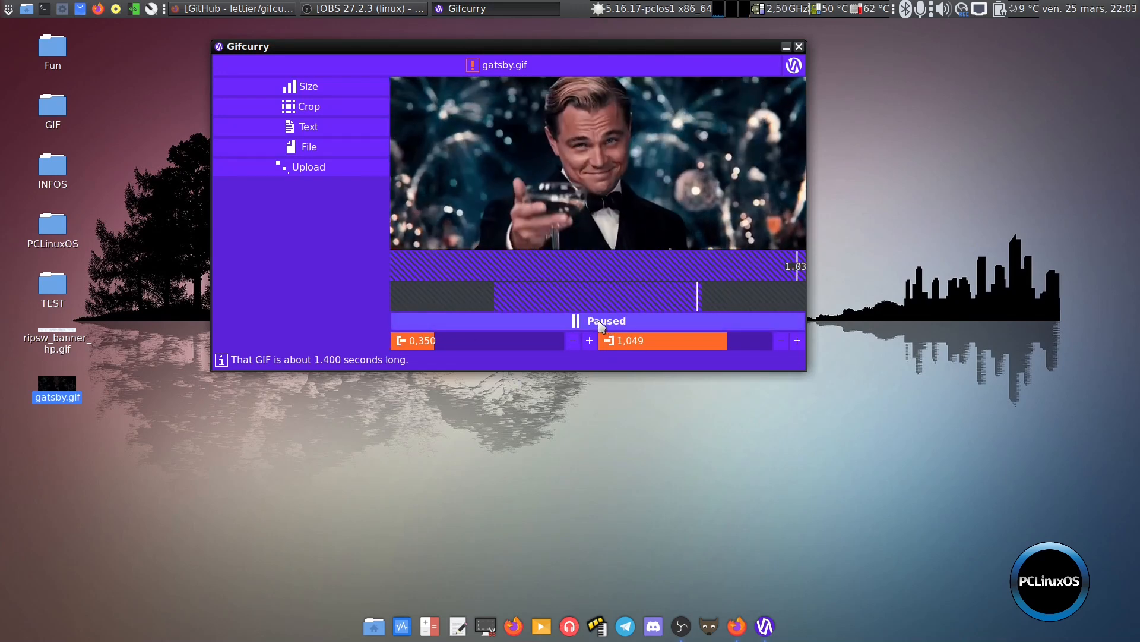
left_click(636, 267)
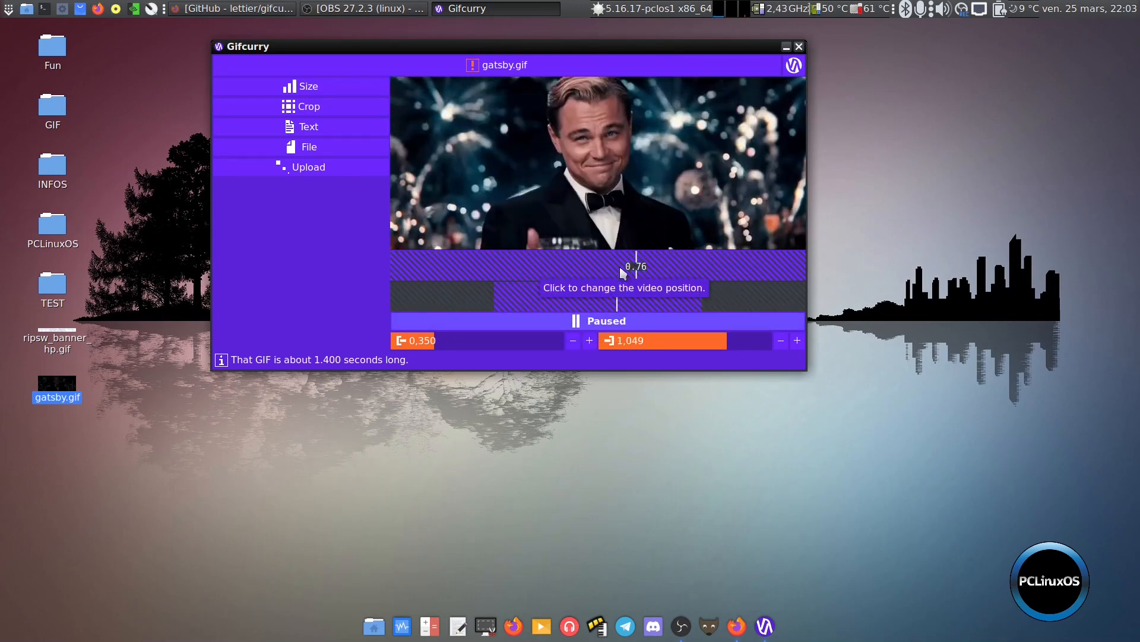
left_click(622, 267)
left_click(633, 270)
left_click(652, 270)
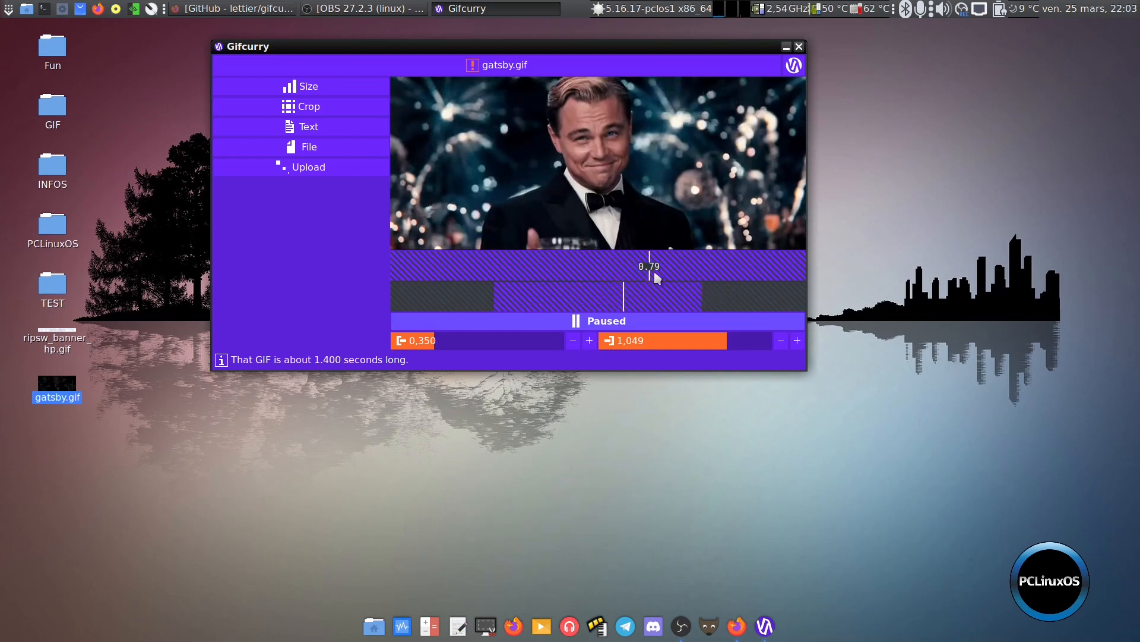
left_click(667, 269)
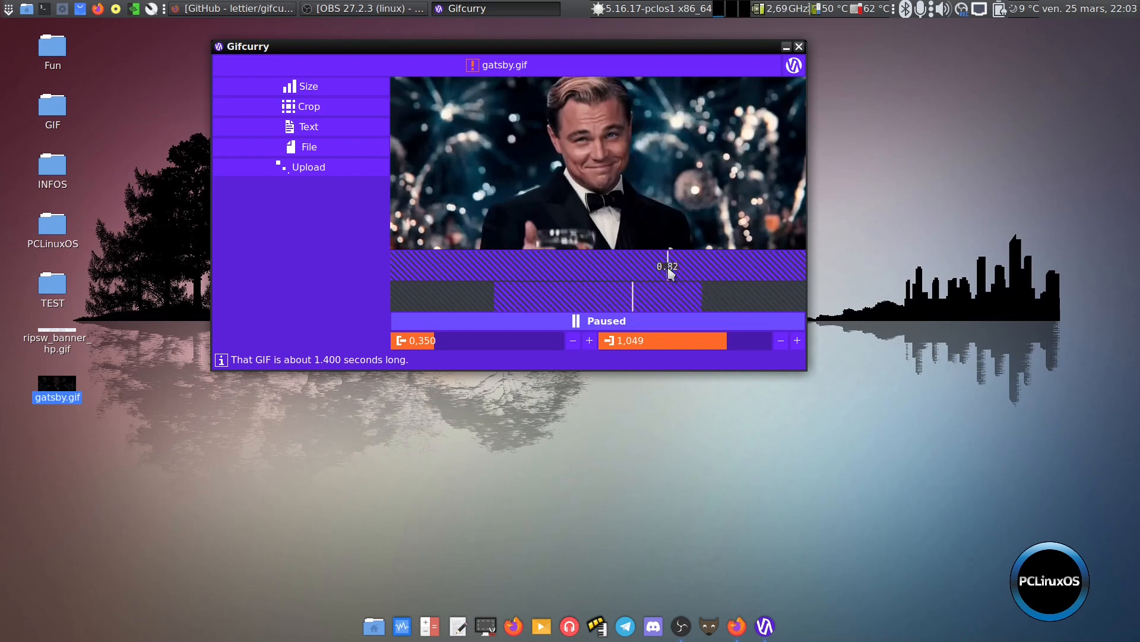
Add a text item reading "Mes" to the GIF and give it a dark blue outline colour
left_click(310, 130)
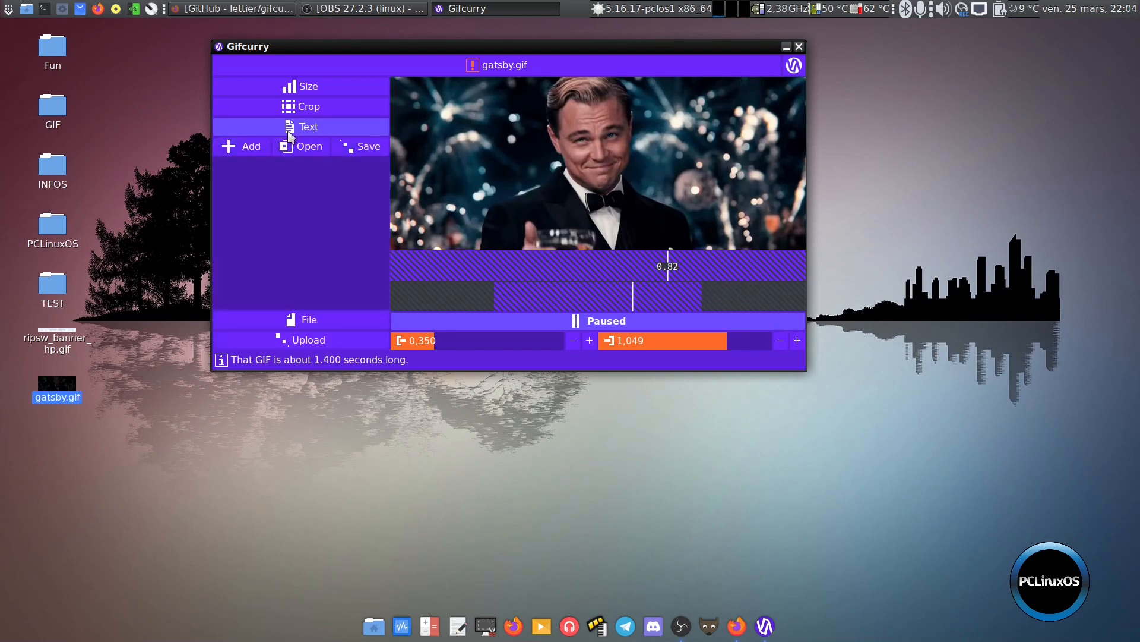
left_click(241, 146)
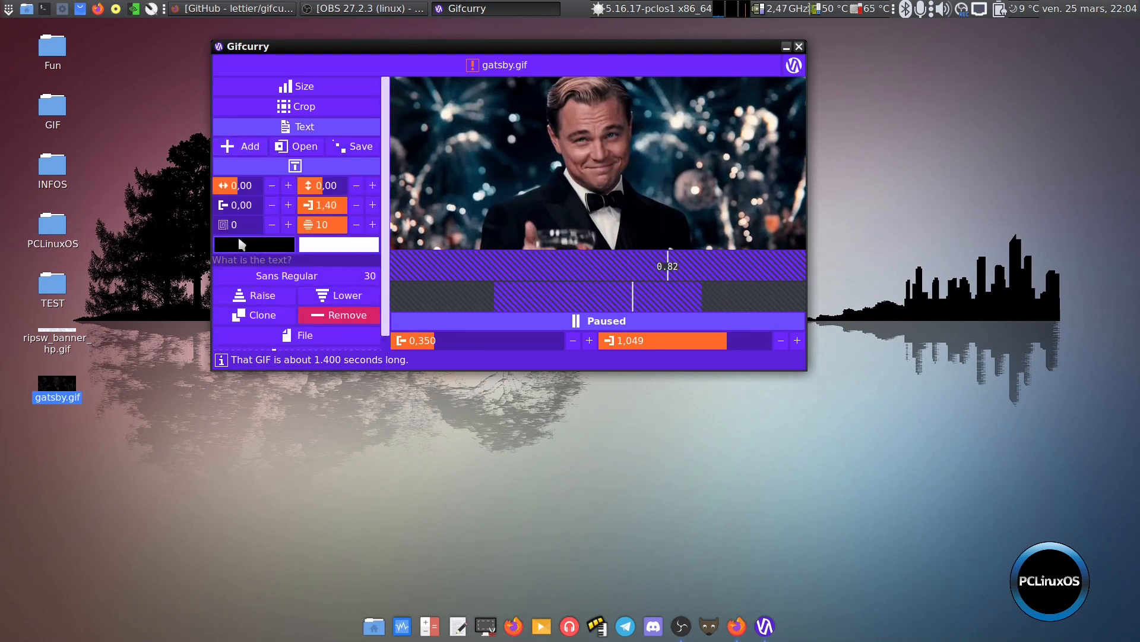
left_click(239, 259)
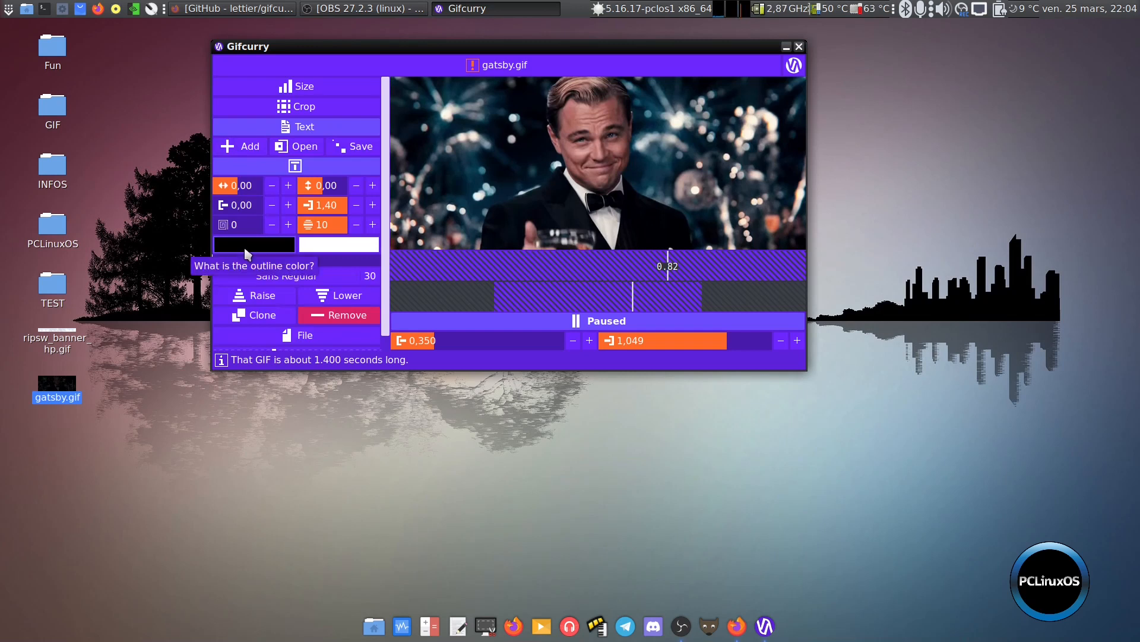
type("Mes")
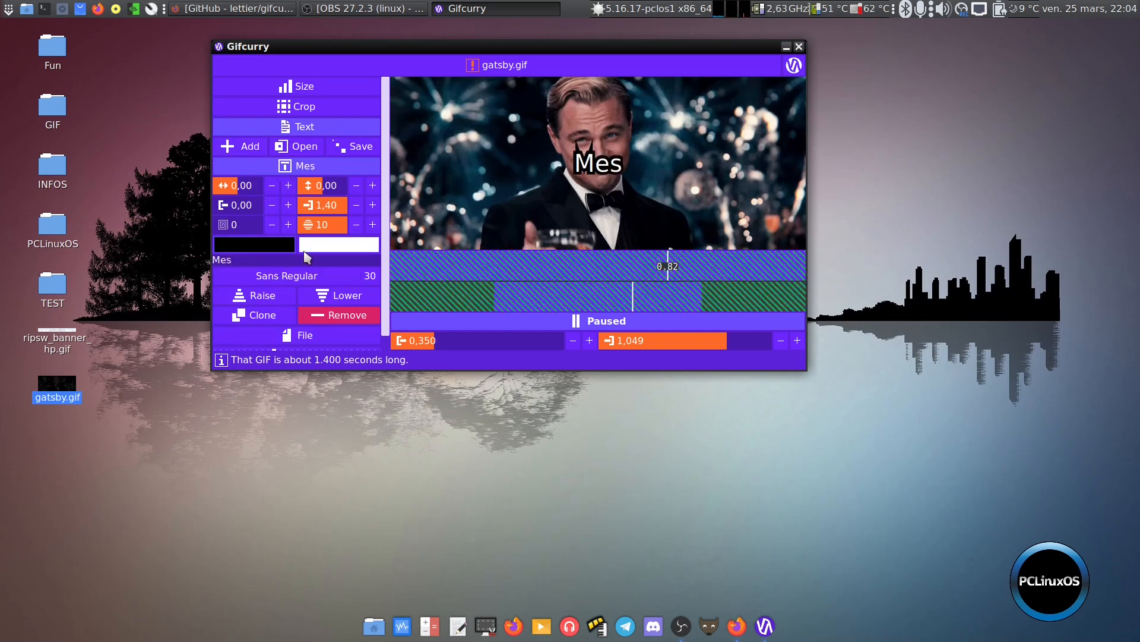
left_click(254, 242)
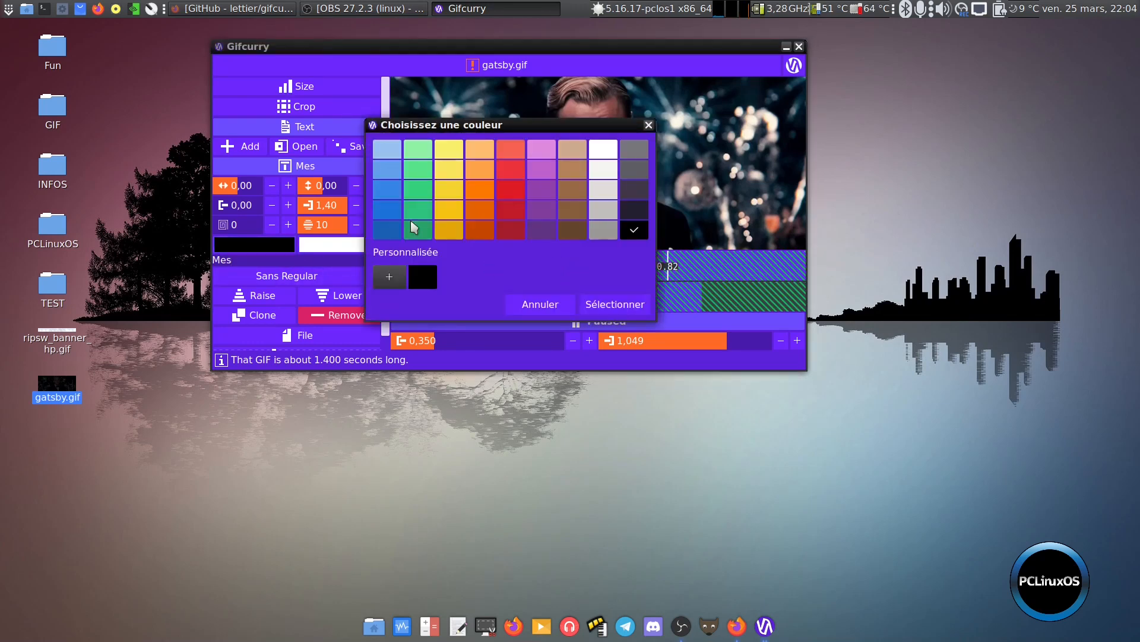
left_click(600, 304)
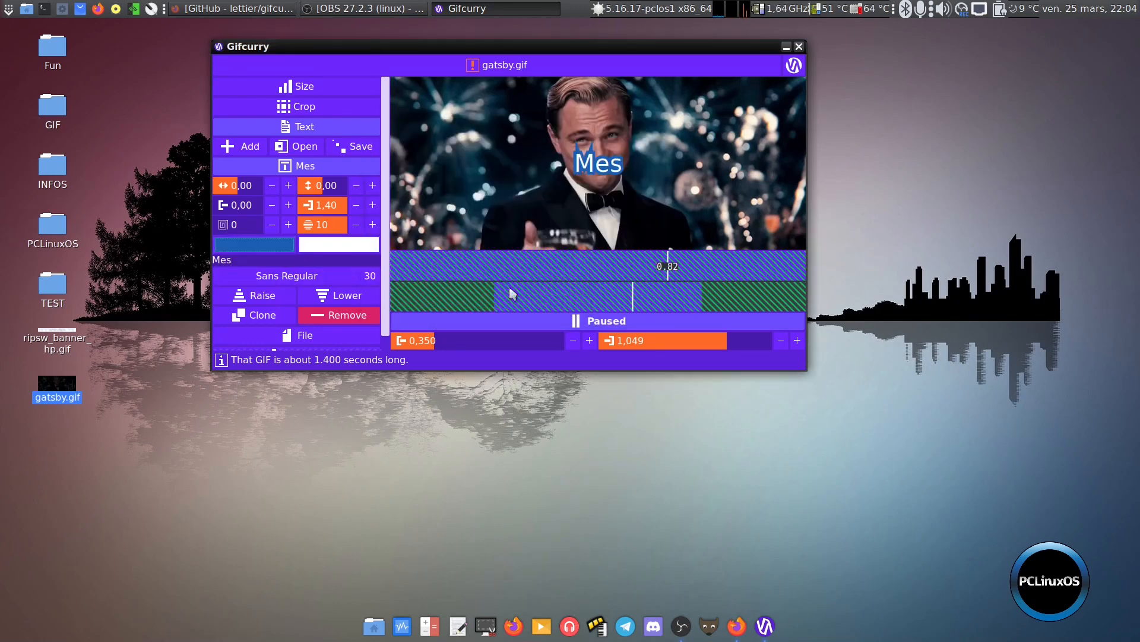
Set the "Mes" text's horizontal position to -0,30 and its vertical position to 0,00
left_click(274, 188)
left_click(276, 191)
left_click(278, 192)
left_click(277, 191)
left_click(276, 189)
left_click(275, 189)
left_click(273, 187)
left_click(273, 187)
left_click(274, 186)
left_click(273, 187)
left_click(275, 189)
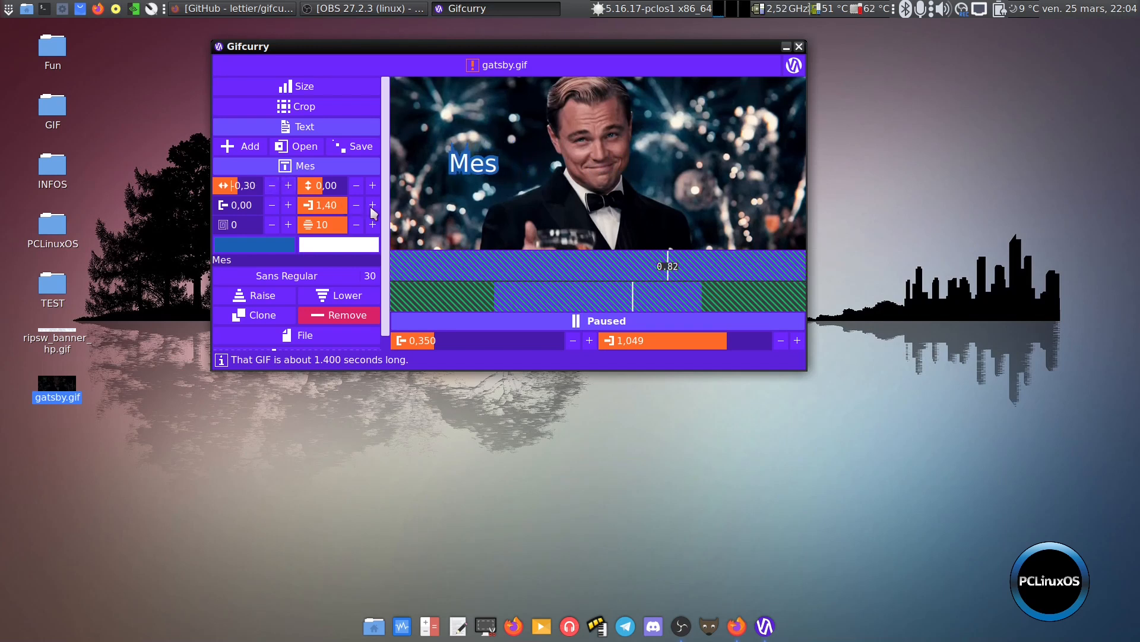
left_click(373, 186)
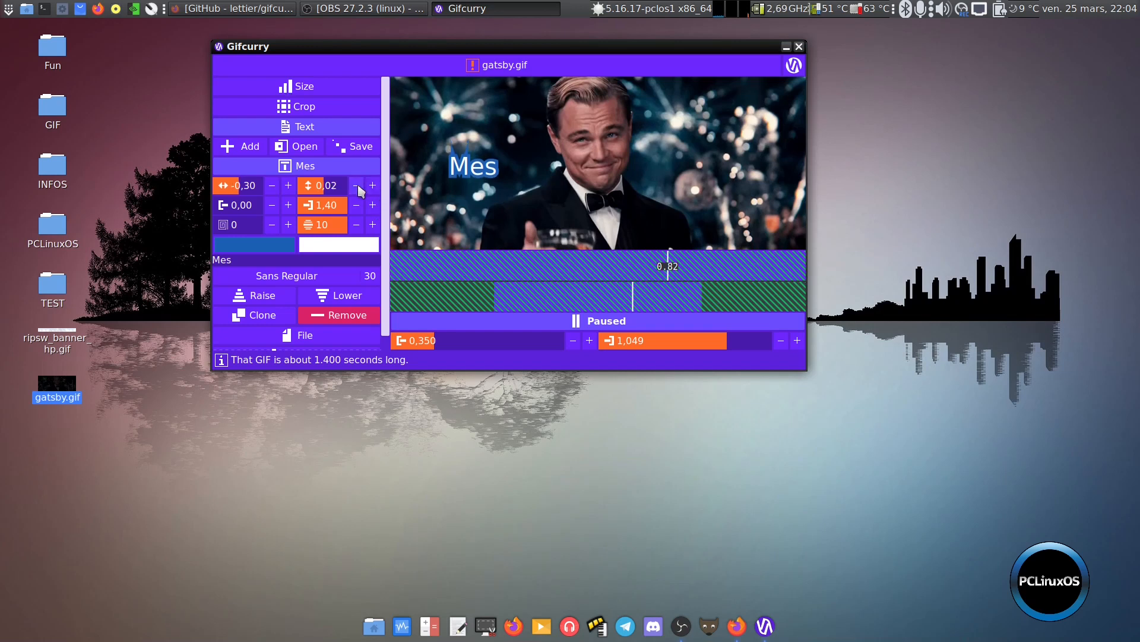
left_click(357, 186)
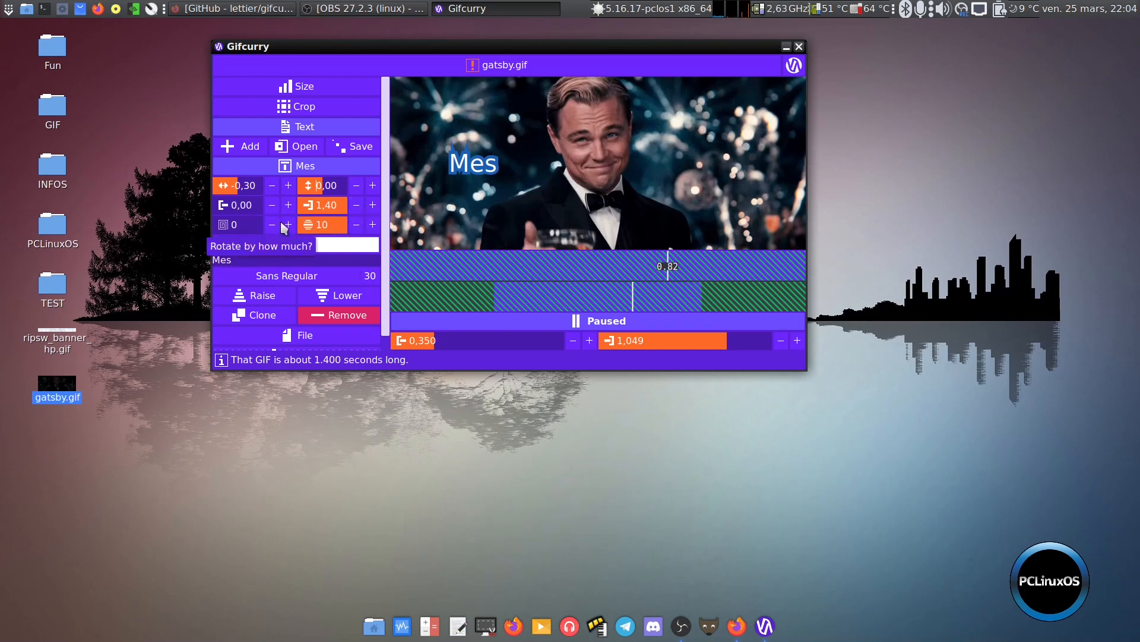
Set the "Mes" text's outline size to 2 and its end time to 0,80
left_click(357, 225)
left_click(357, 226)
left_click(357, 226)
left_click(357, 226)
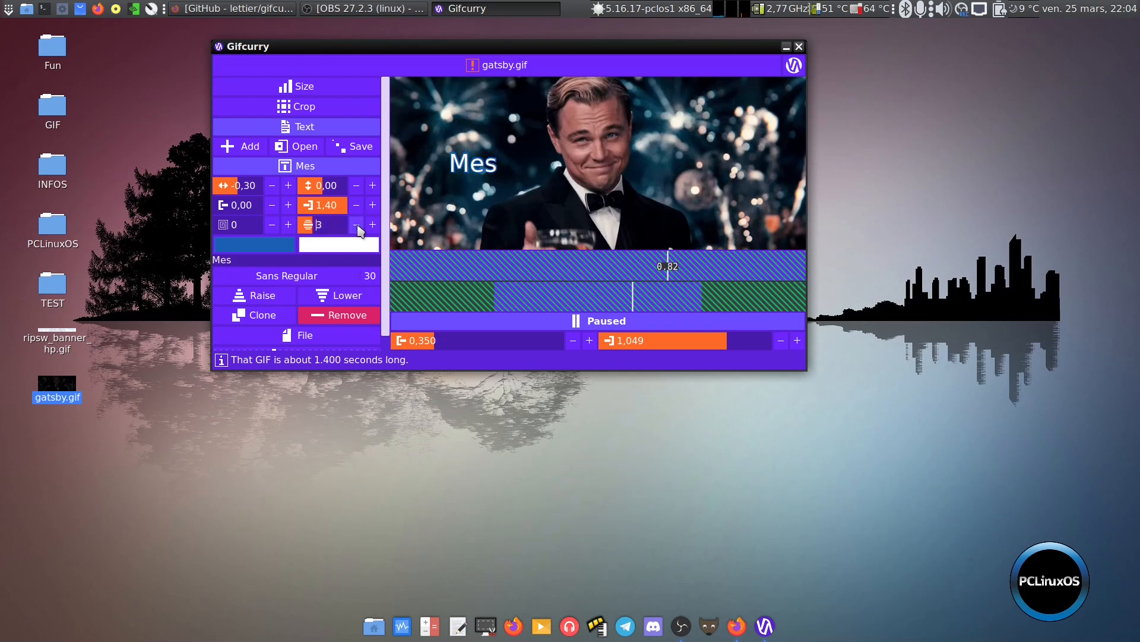
left_click(357, 226)
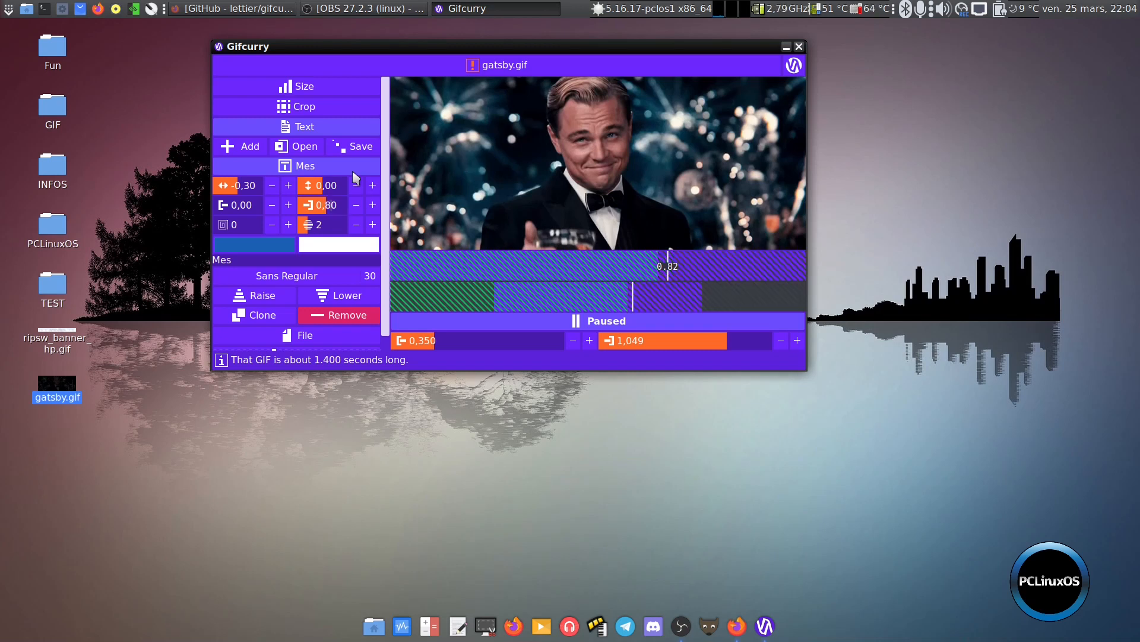
Play the preview to check when the "Mes" text appears, and pause it at about 0.89 seconds
left_click(558, 324)
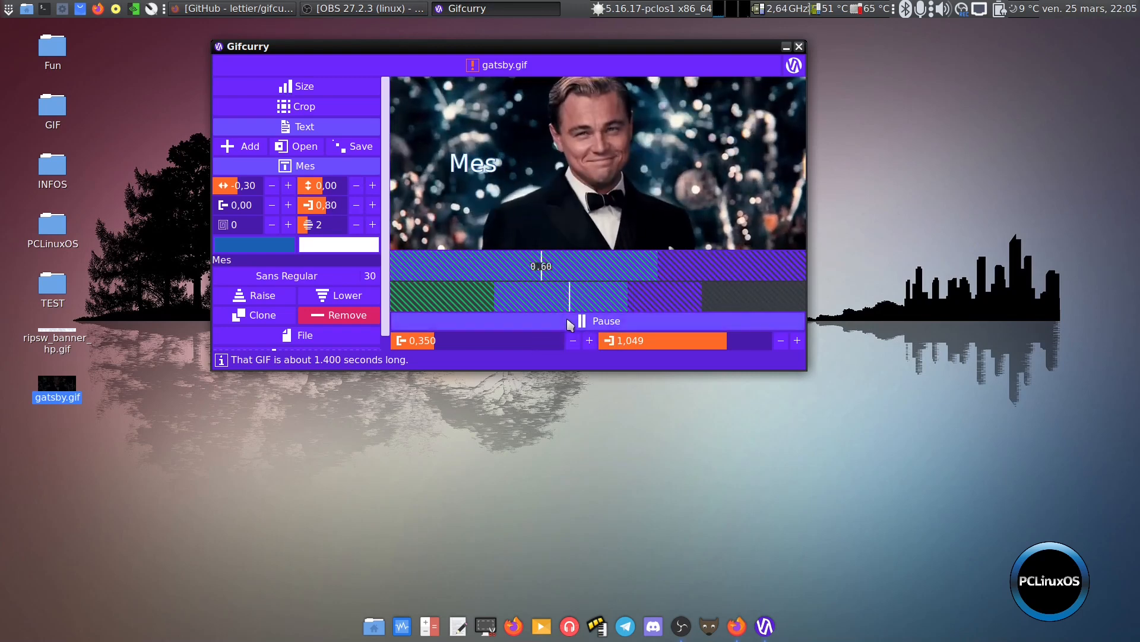
left_click(569, 323)
left_click(568, 321)
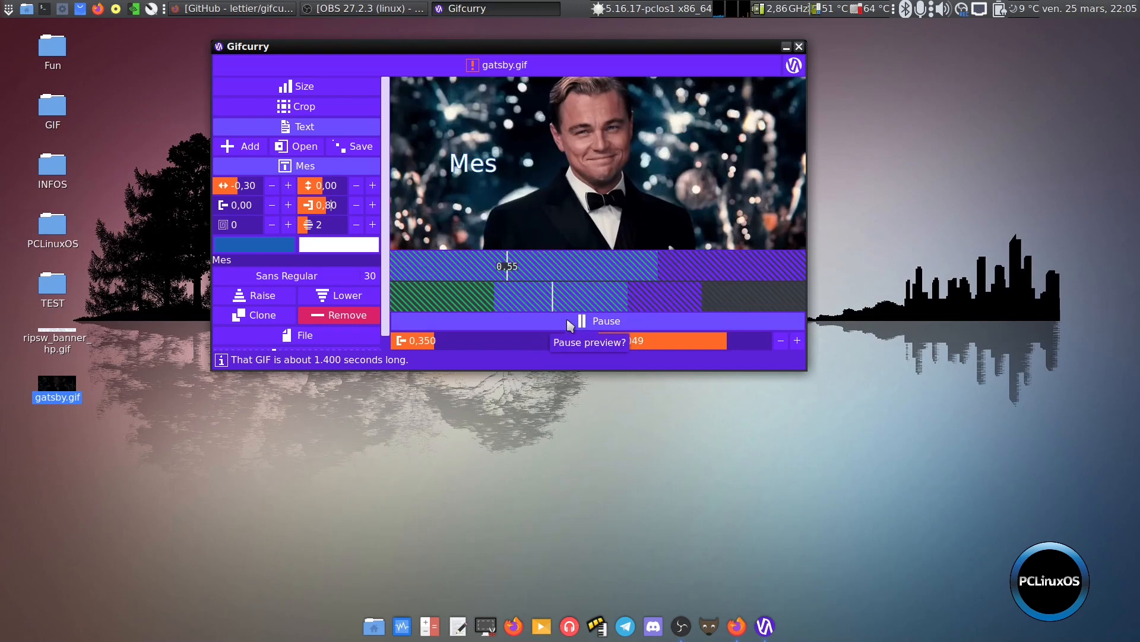
left_click(564, 320)
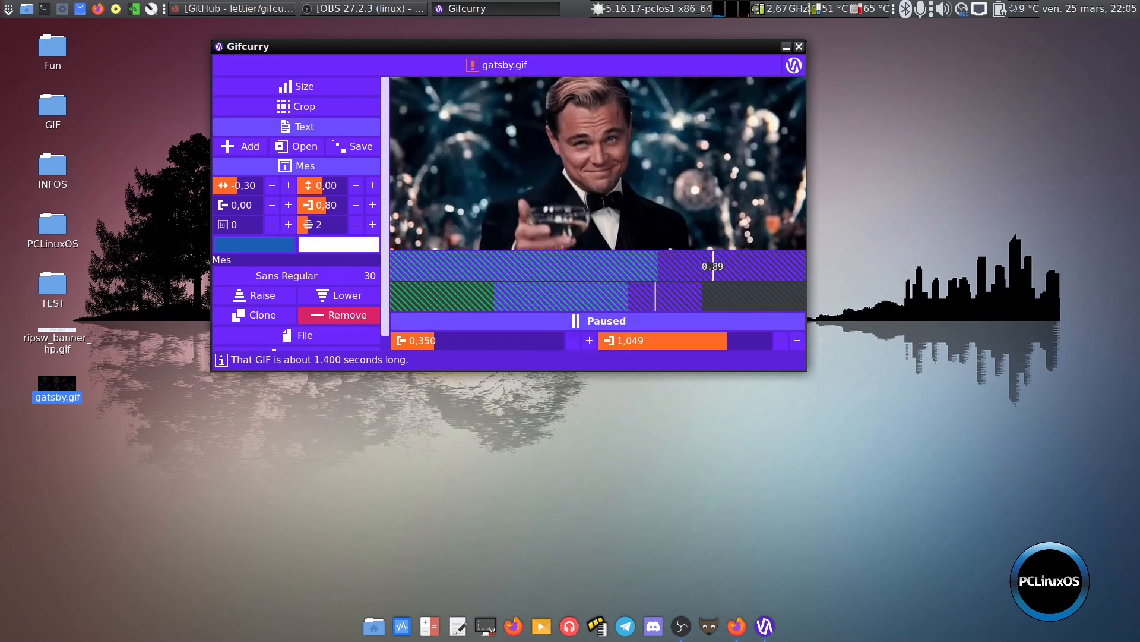
Add a second text item reading "Félicitations" to the GIF
left_click(243, 149)
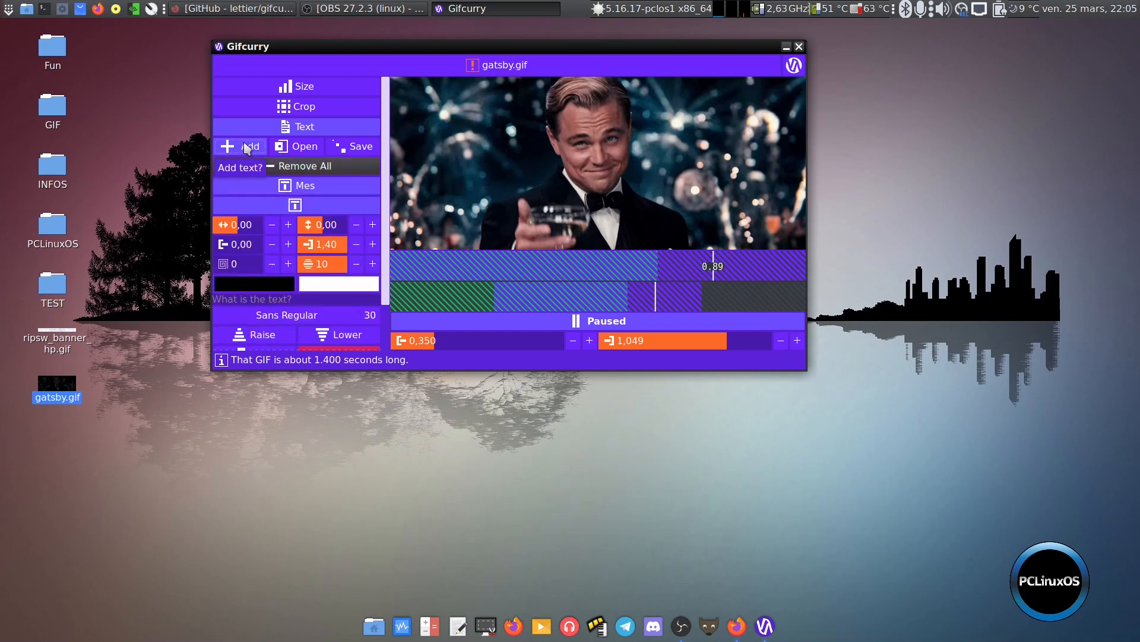
left_click(294, 294)
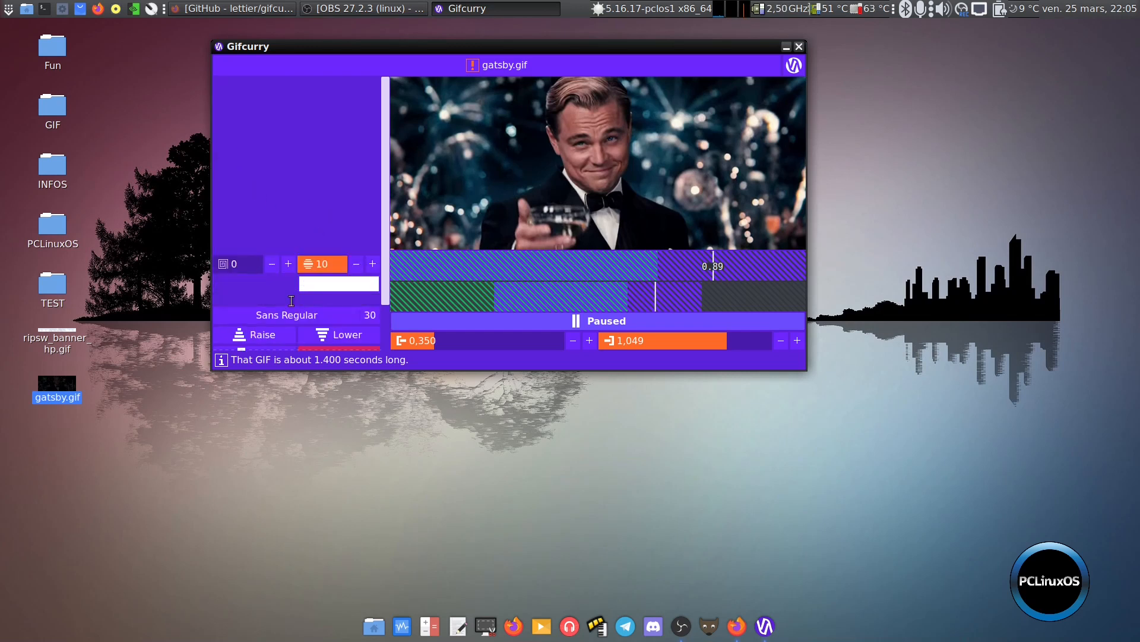
type("F")
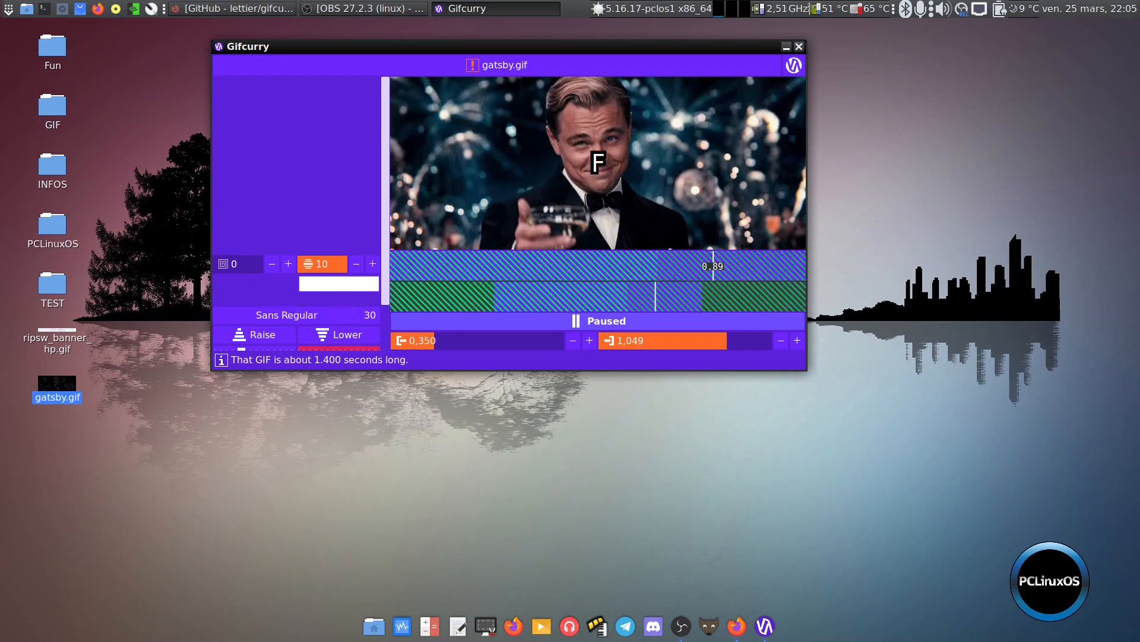
type("élicitations")
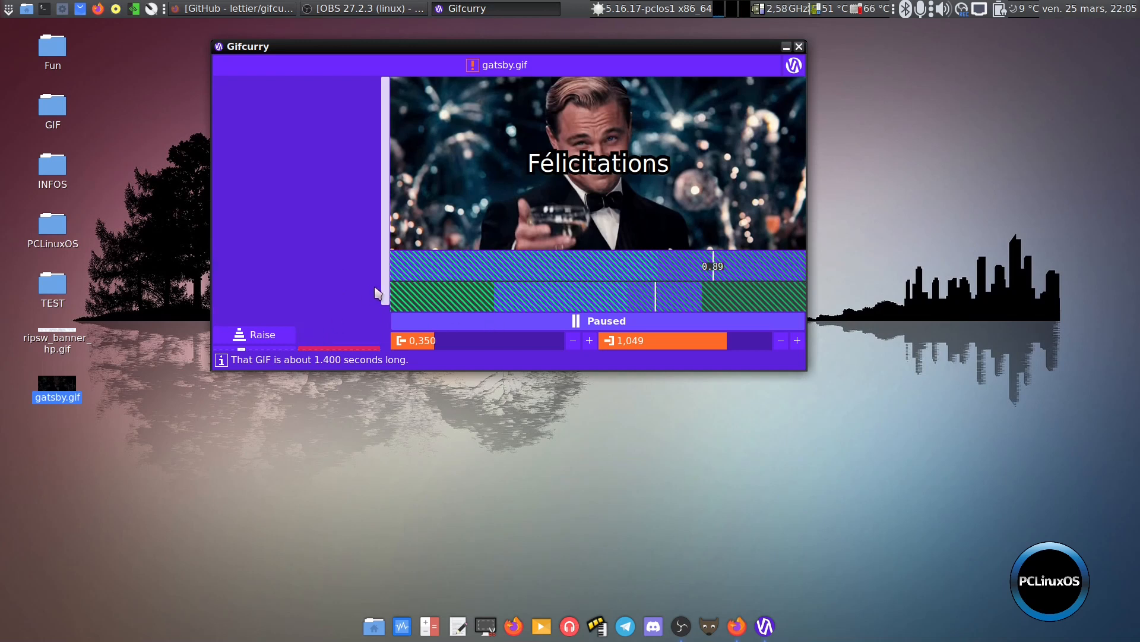
left_click(293, 130)
left_click(309, 126)
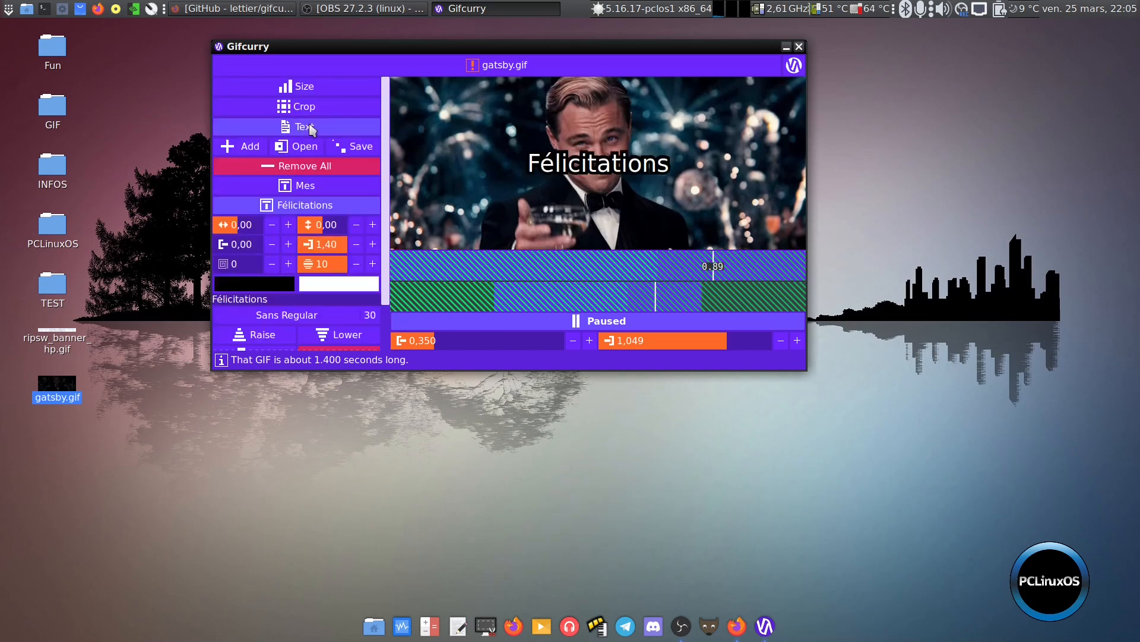
Set the "Félicitations" text's horizontal position to 0,30
left_click(314, 209)
left_click(314, 209)
left_click(289, 226)
left_click(289, 226)
left_click(290, 225)
left_click(289, 226)
left_click(289, 226)
left_click(289, 226)
left_click(289, 226)
left_click(289, 226)
left_click(289, 225)
left_click(289, 226)
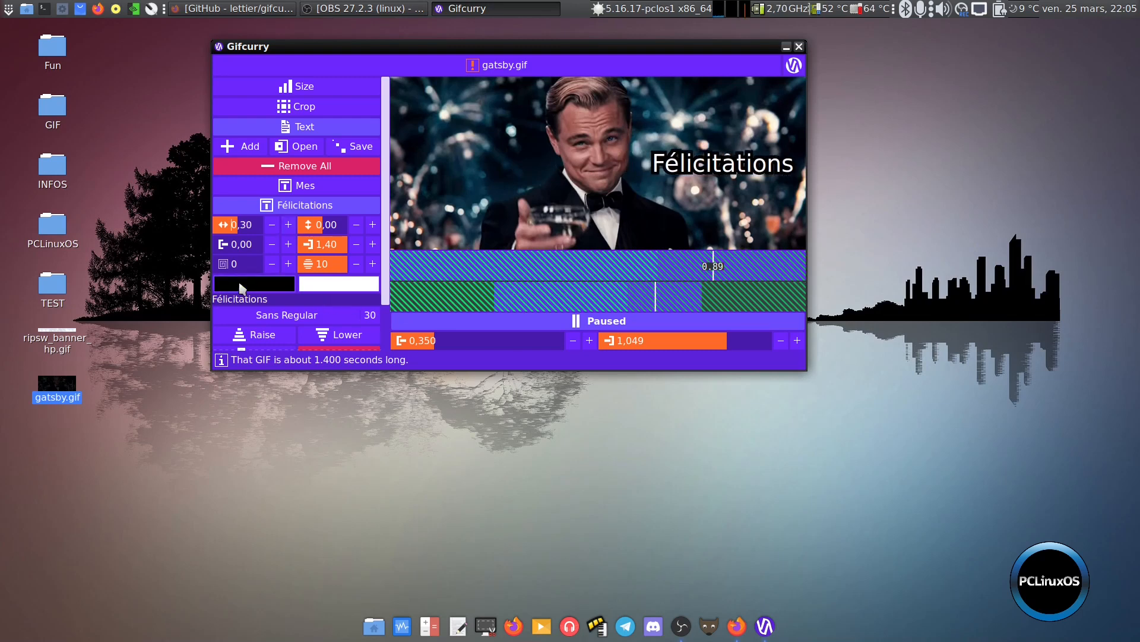
Give the "Félicitations" text a dark blue outline colour and set its outline size to 2
left_click(347, 285)
left_click(391, 236)
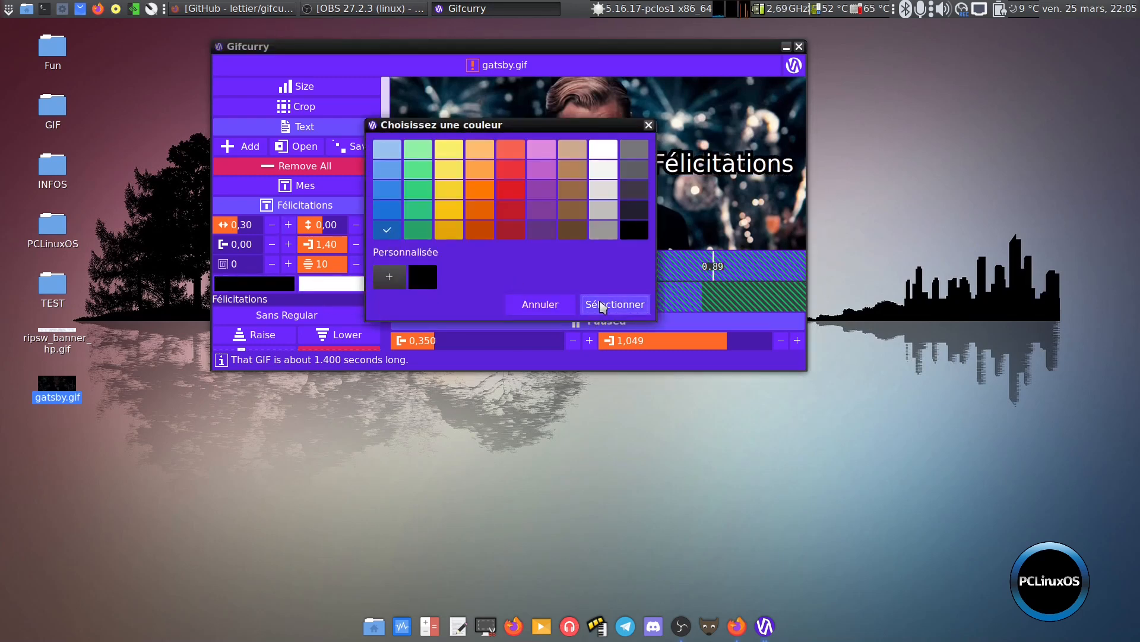
left_click(605, 304)
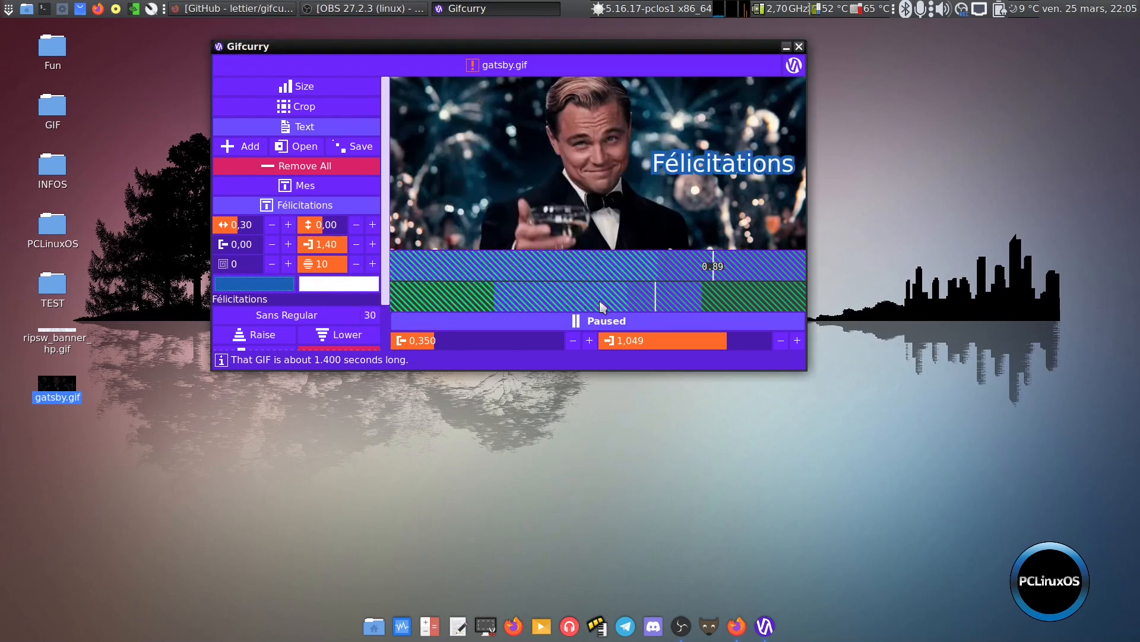
left_click(355, 265)
left_click(355, 265)
left_click(355, 265)
left_click(355, 265)
left_click(355, 265)
left_click(355, 265)
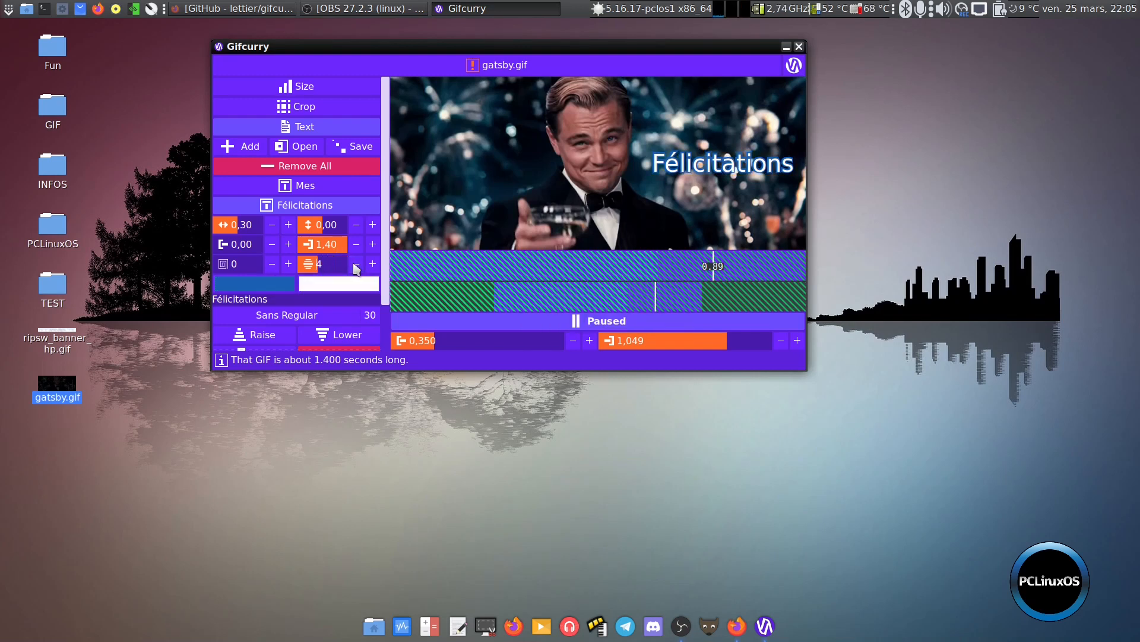
left_click(355, 265)
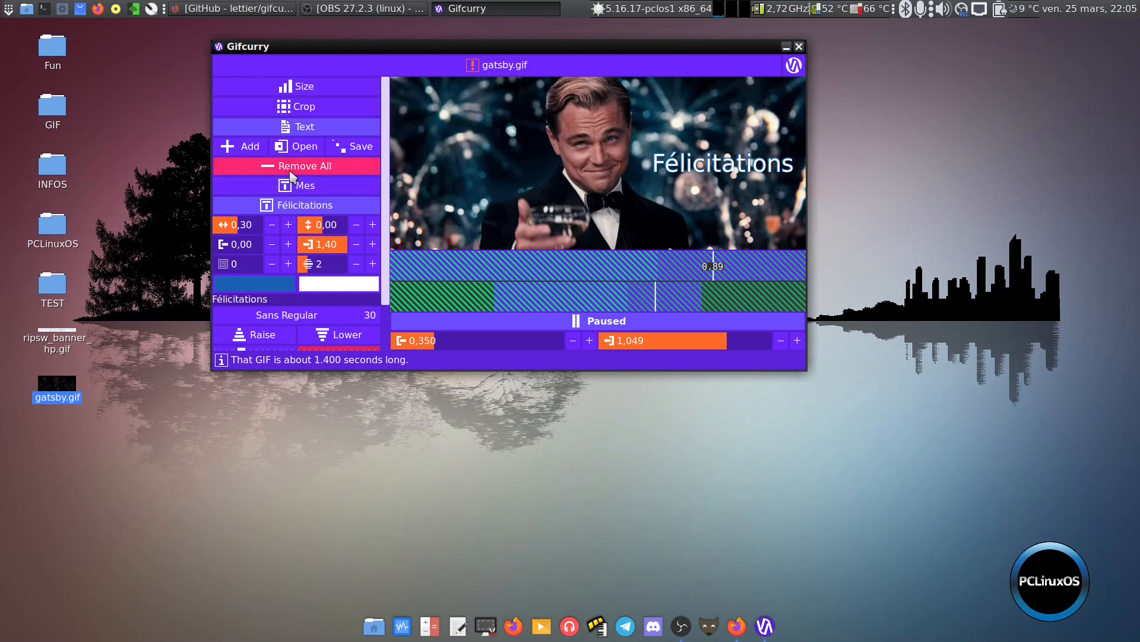
Set the "Félicitations" text's start time to 0,80, matching the end time of "Mes", and play the preview to check it
left_click(305, 187)
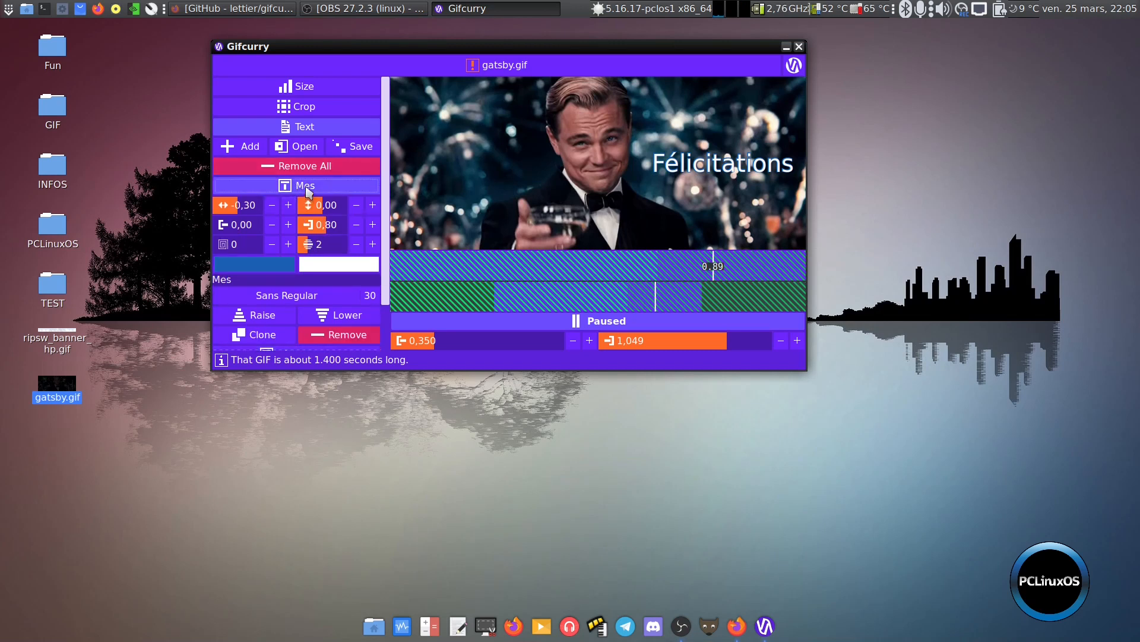
left_click(333, 192)
left_click(333, 192)
scroll(332, 279, "down", 2)
left_click(317, 299)
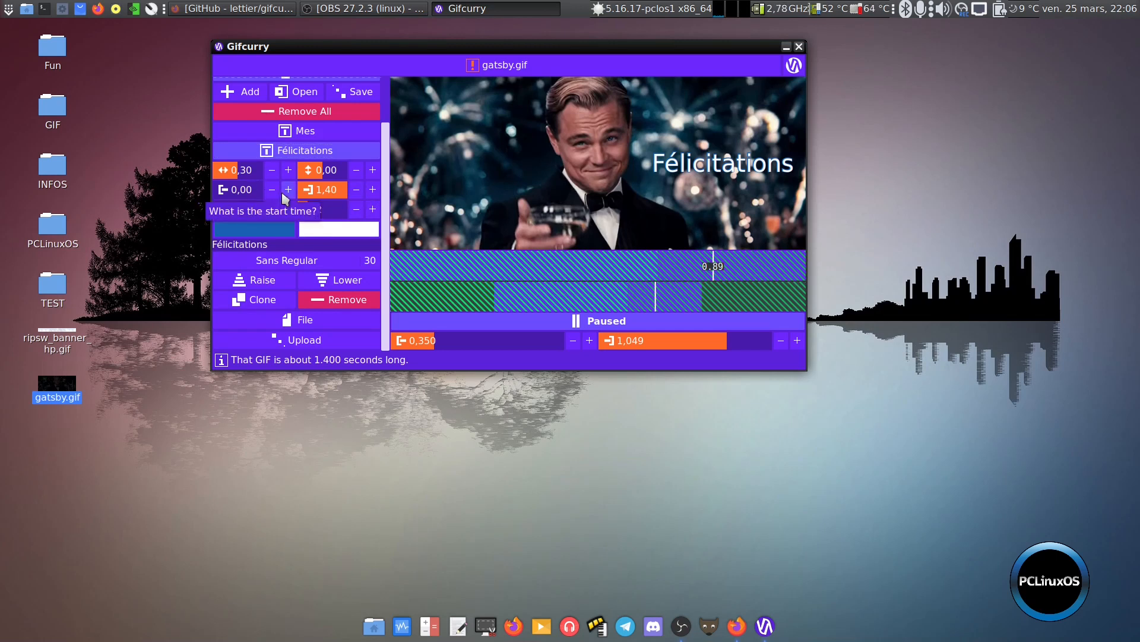
key("BackSpace")
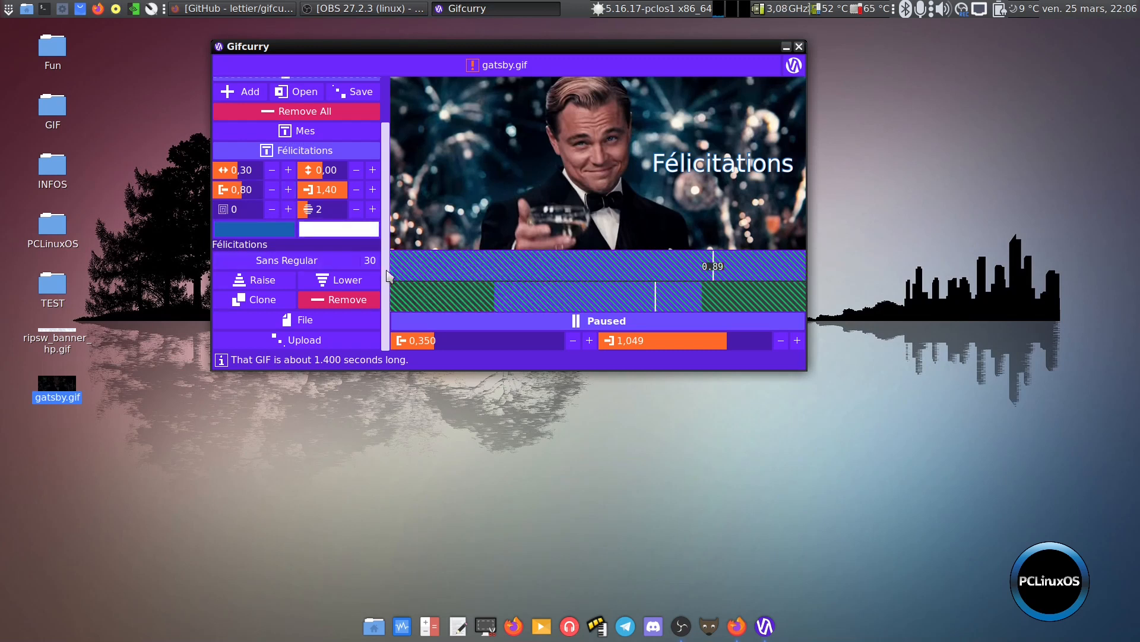
left_click(585, 324)
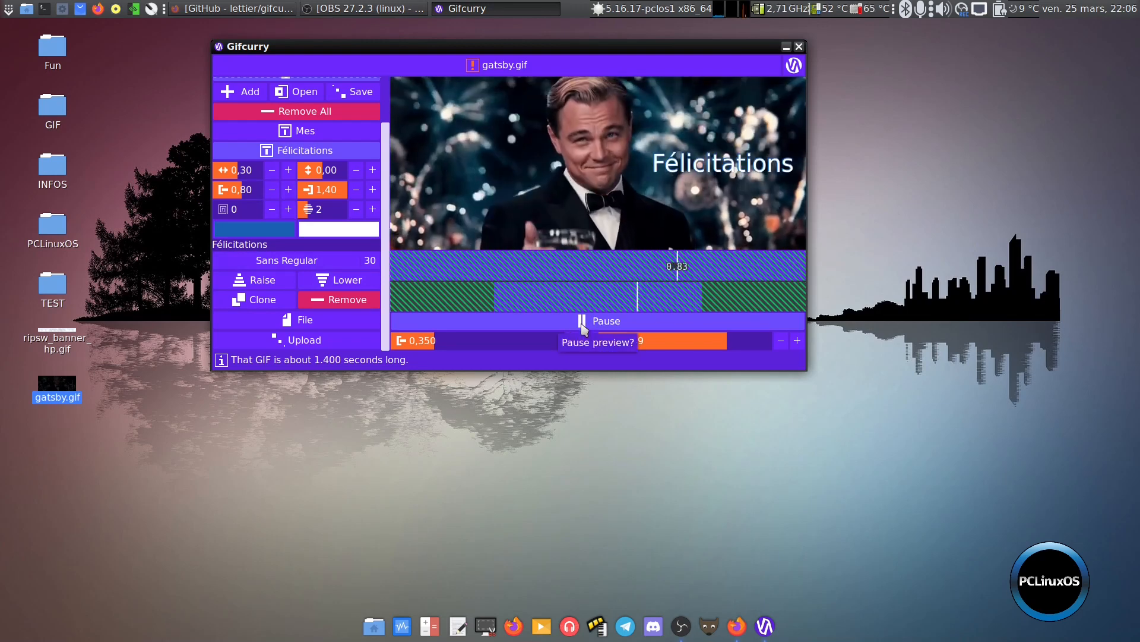
left_click(582, 326)
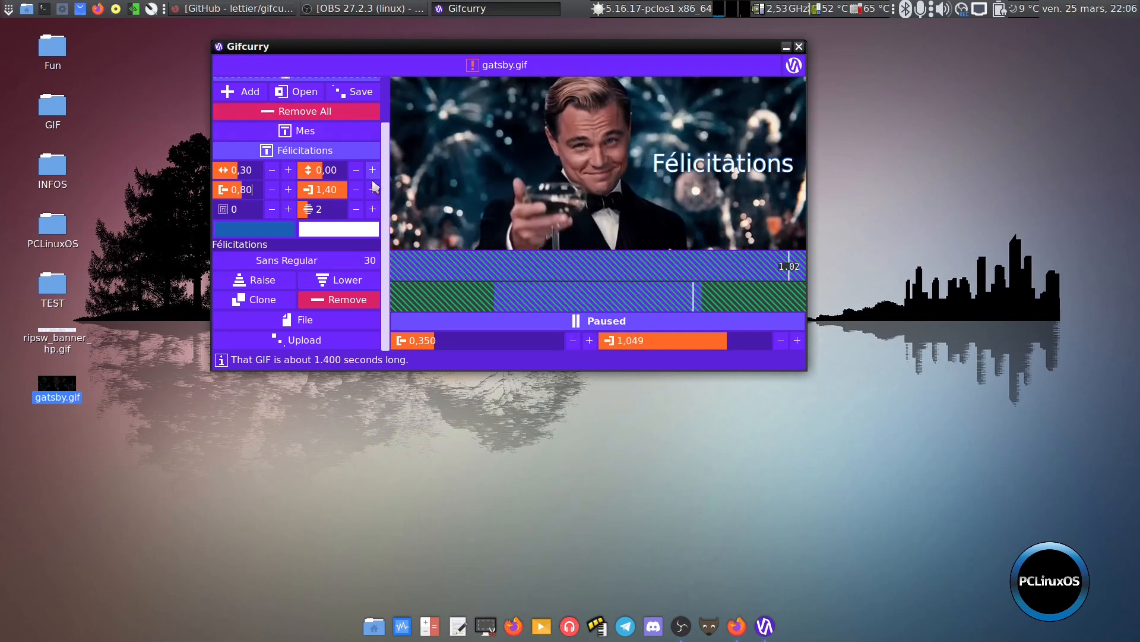
Save the text items to a file named 2022 in the Bureau folder
left_click(352, 92)
left_click(214, 101)
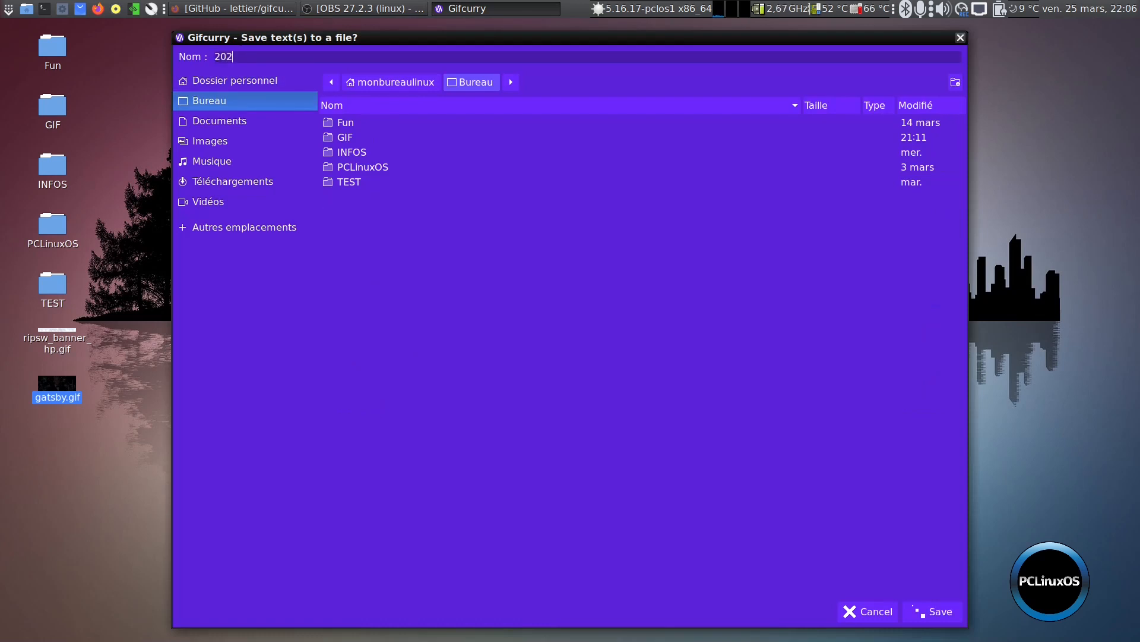
left_click(936, 611)
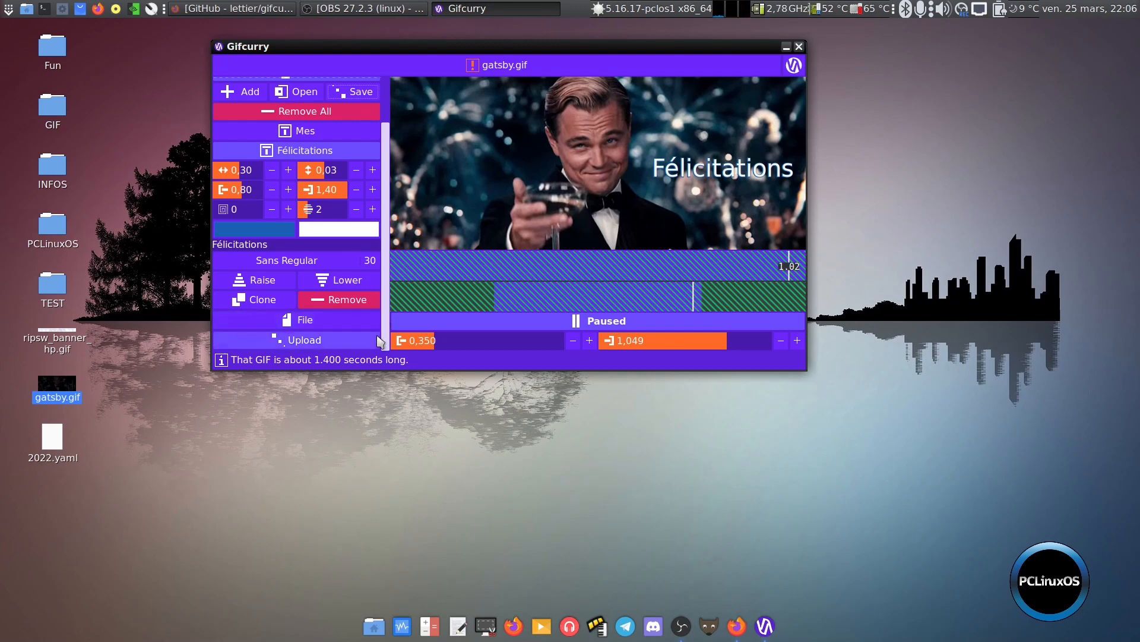
Export the captioned animation in GIF format as 2022 in the Bureau folder, and close the opened result
left_click(305, 322)
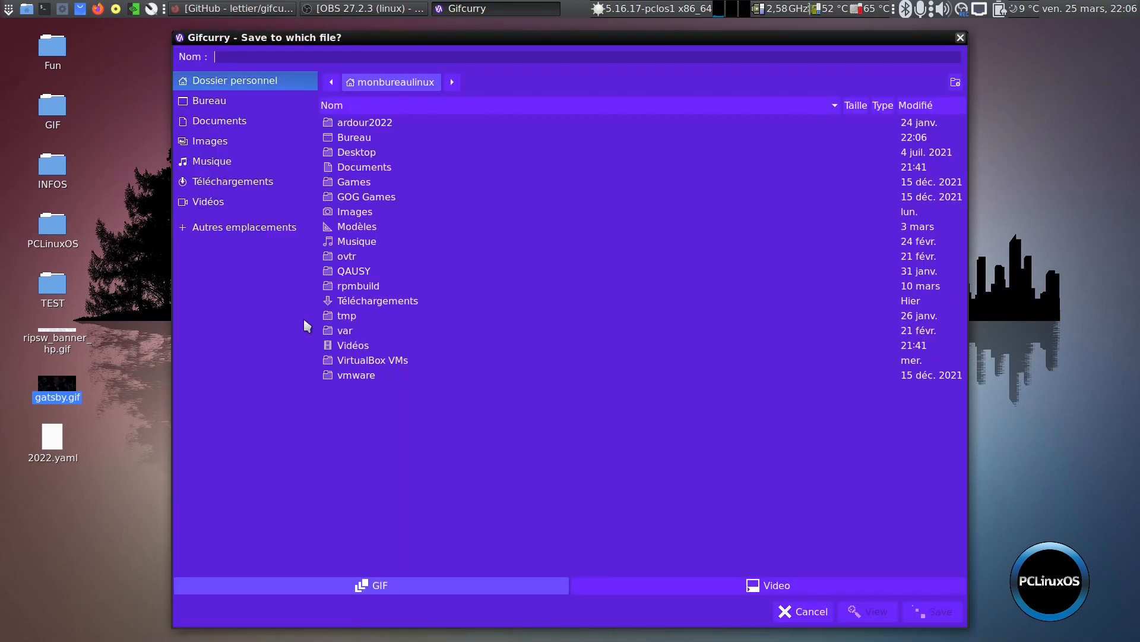
left_click(217, 101)
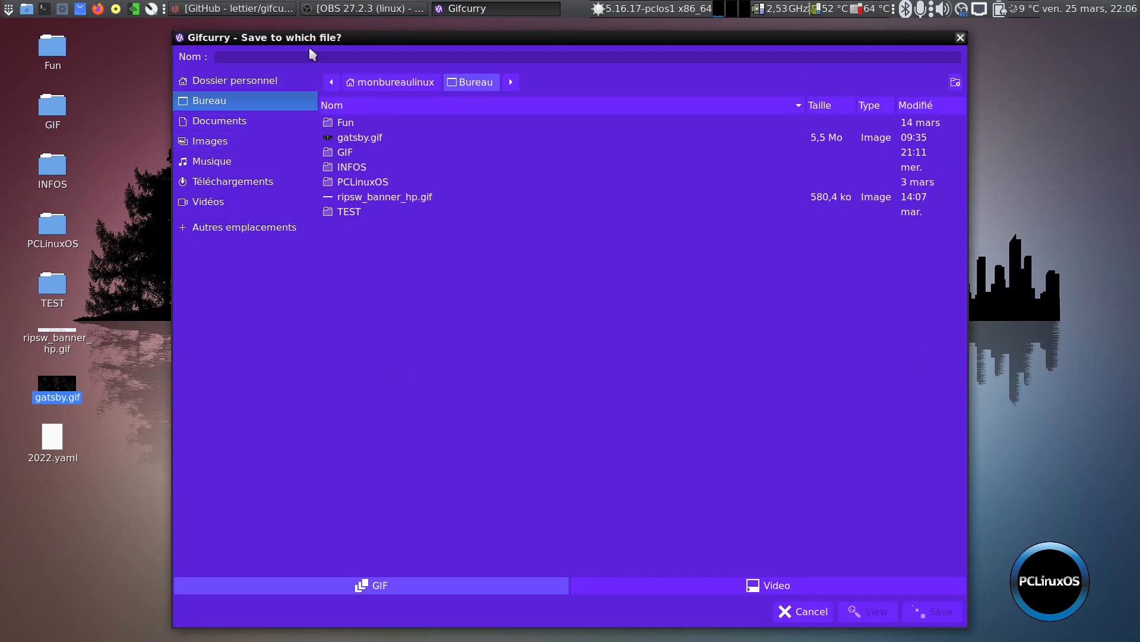
type("2022")
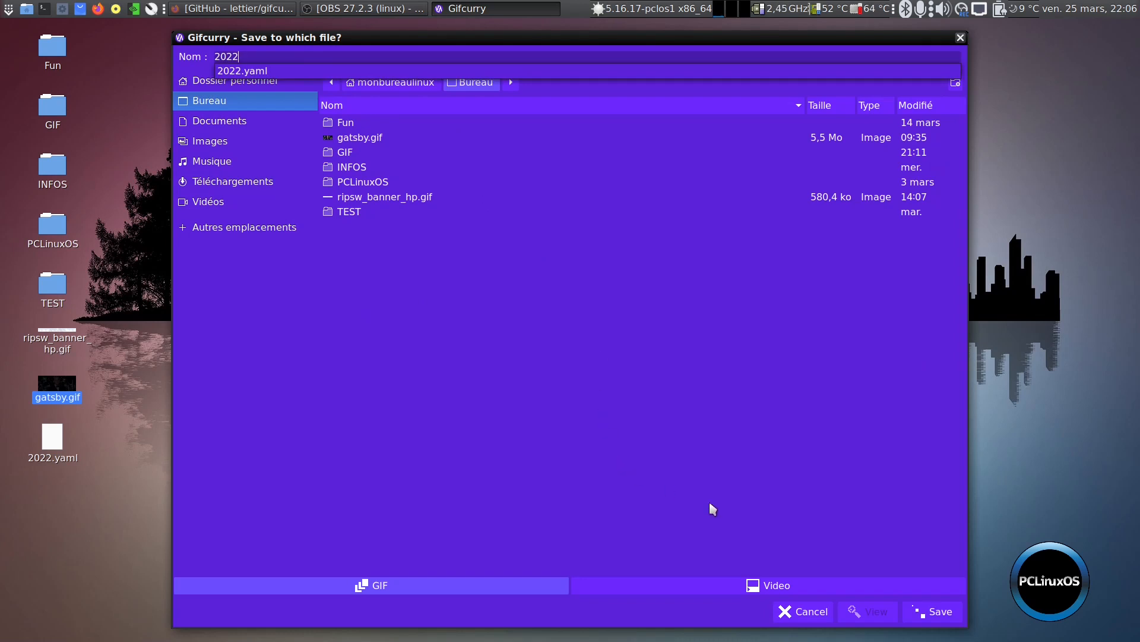
left_click(931, 613)
left_click(932, 614)
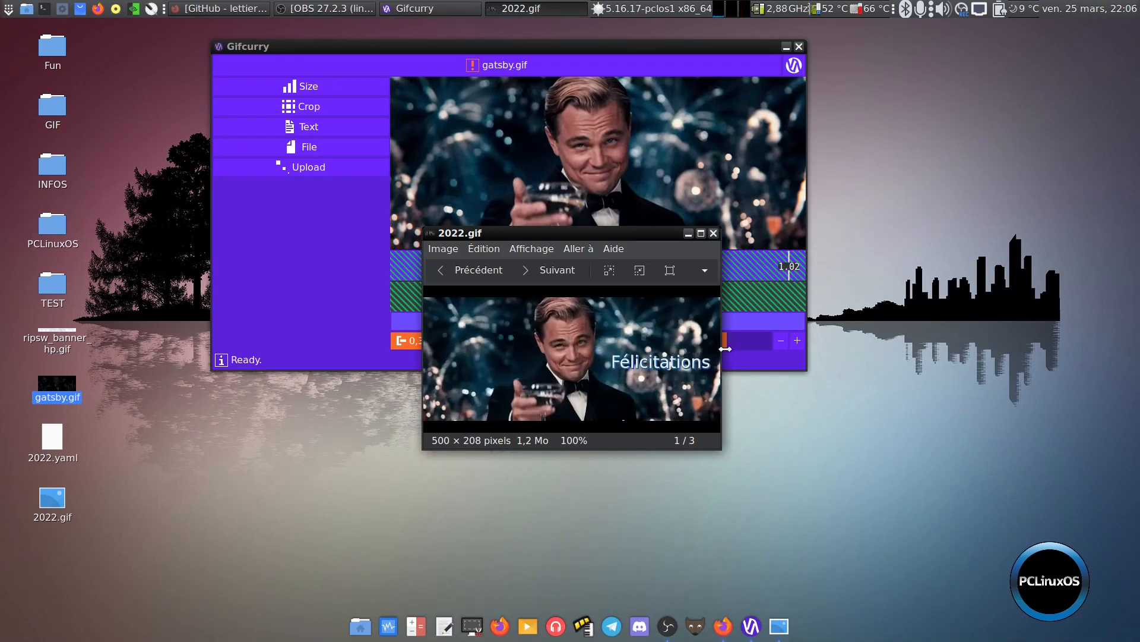
left_click(714, 234)
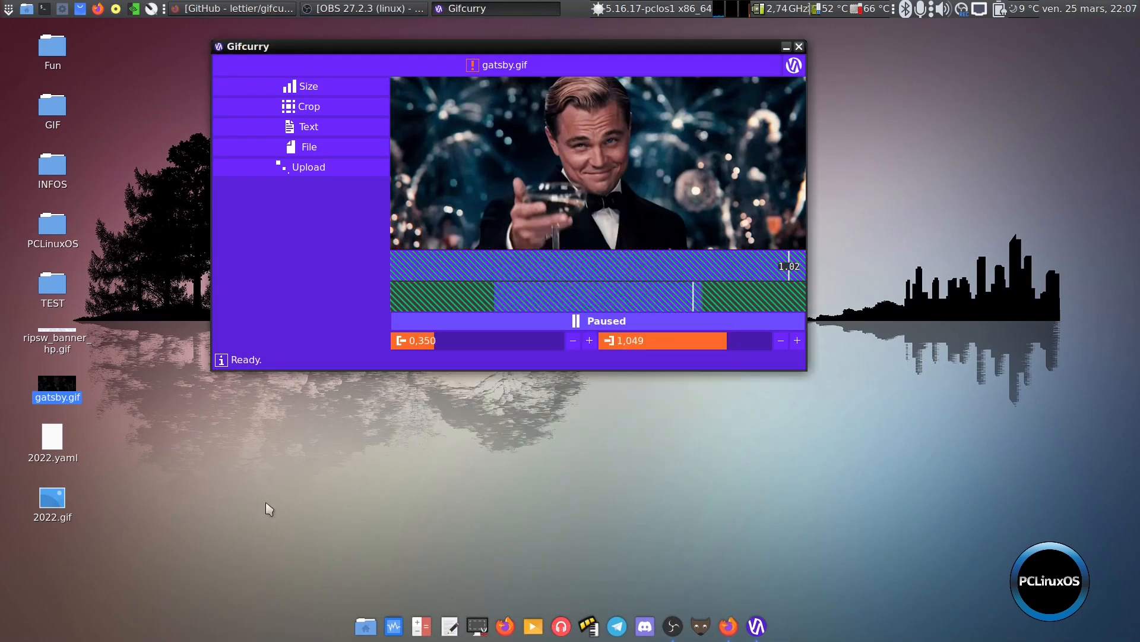
View 2022.gif from the desktop twice in the Eye of MATE image viewer to check both captions, closing it each time
left_click(197, 539)
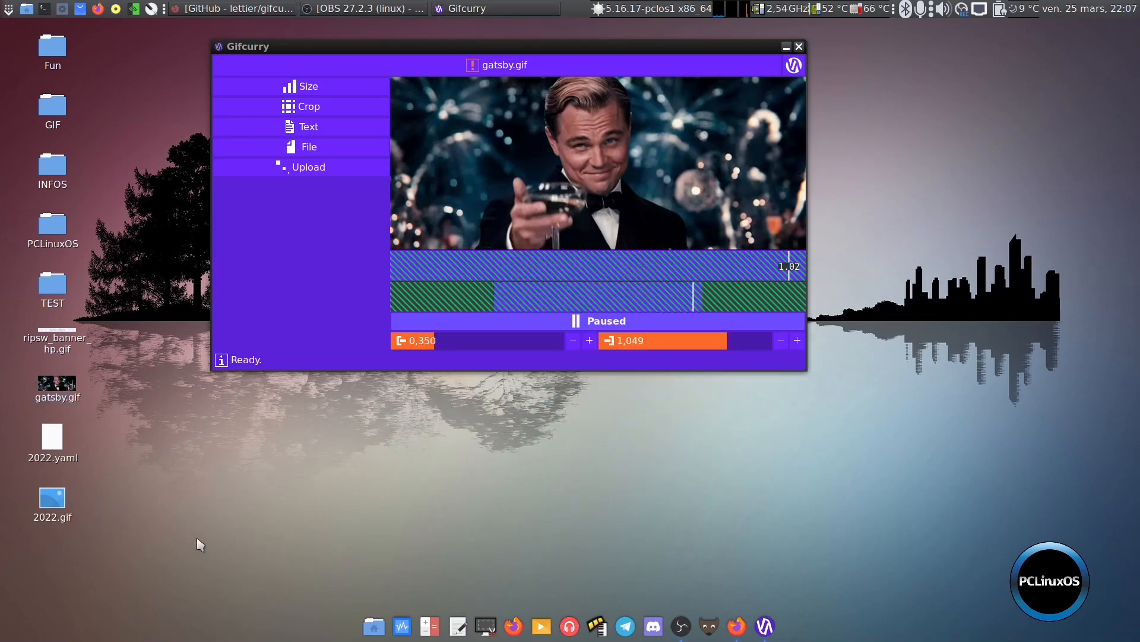
right_click(53, 496)
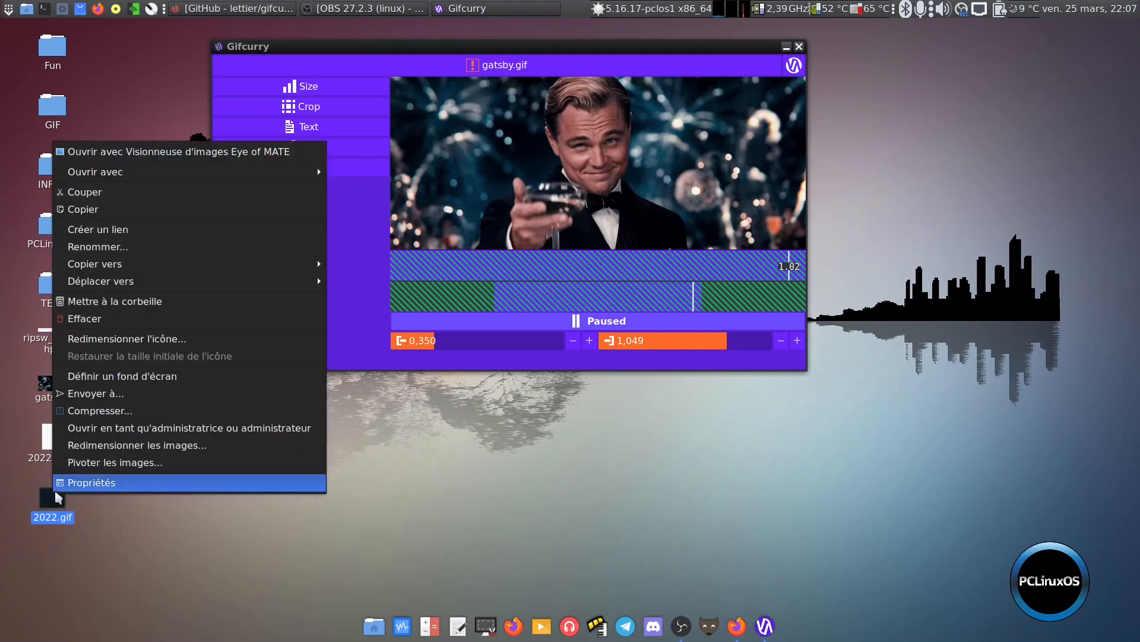
left_click(171, 155)
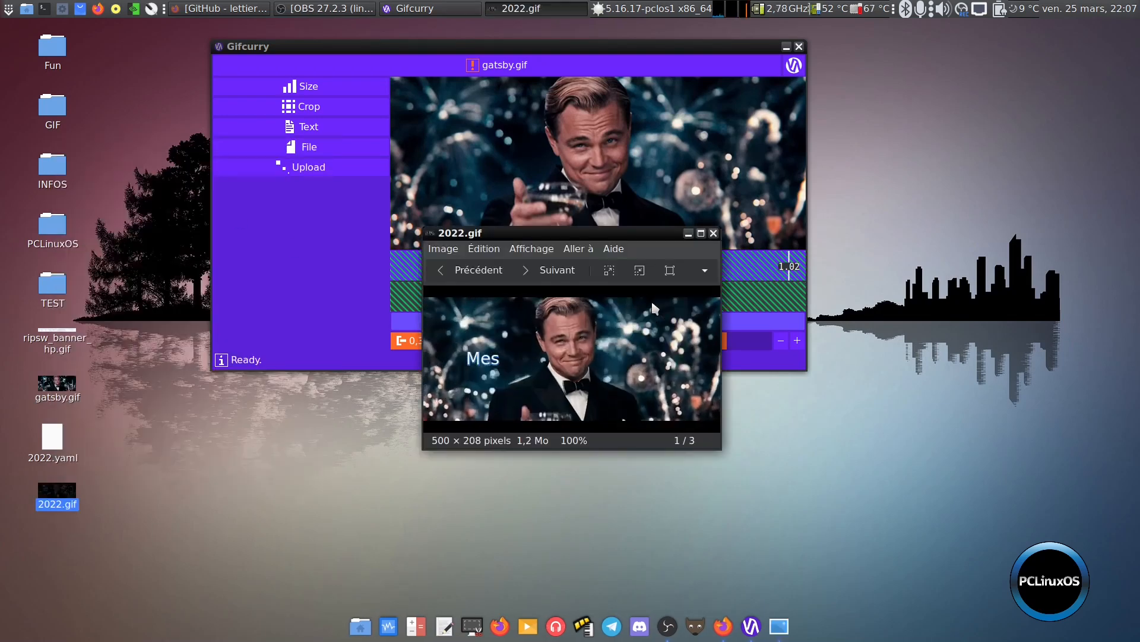
left_click(714, 233)
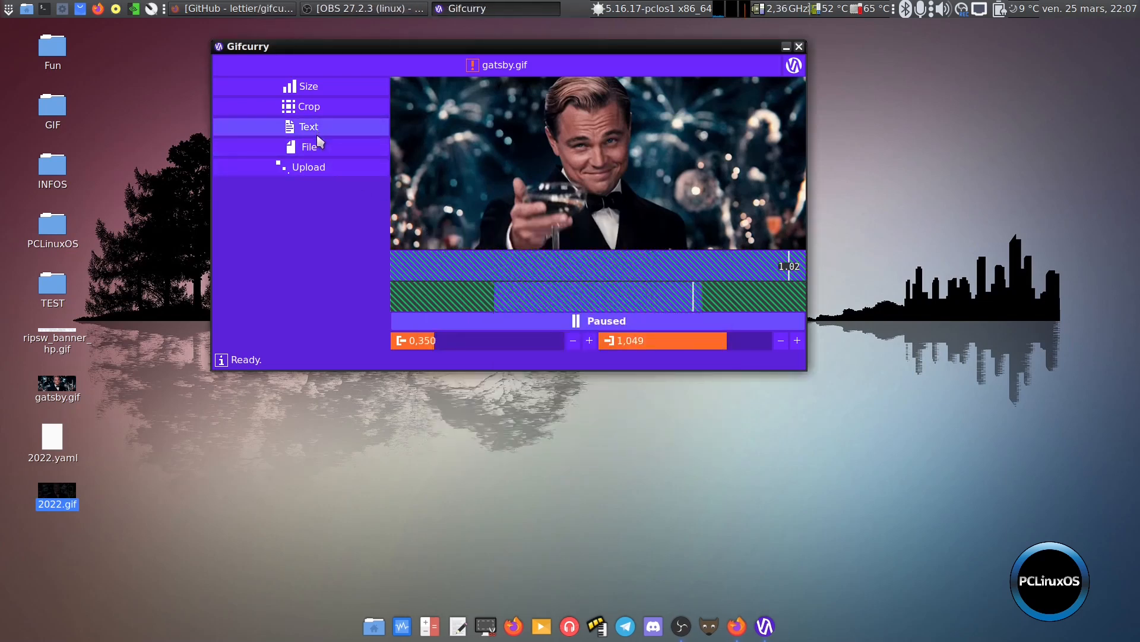
right_click(49, 495)
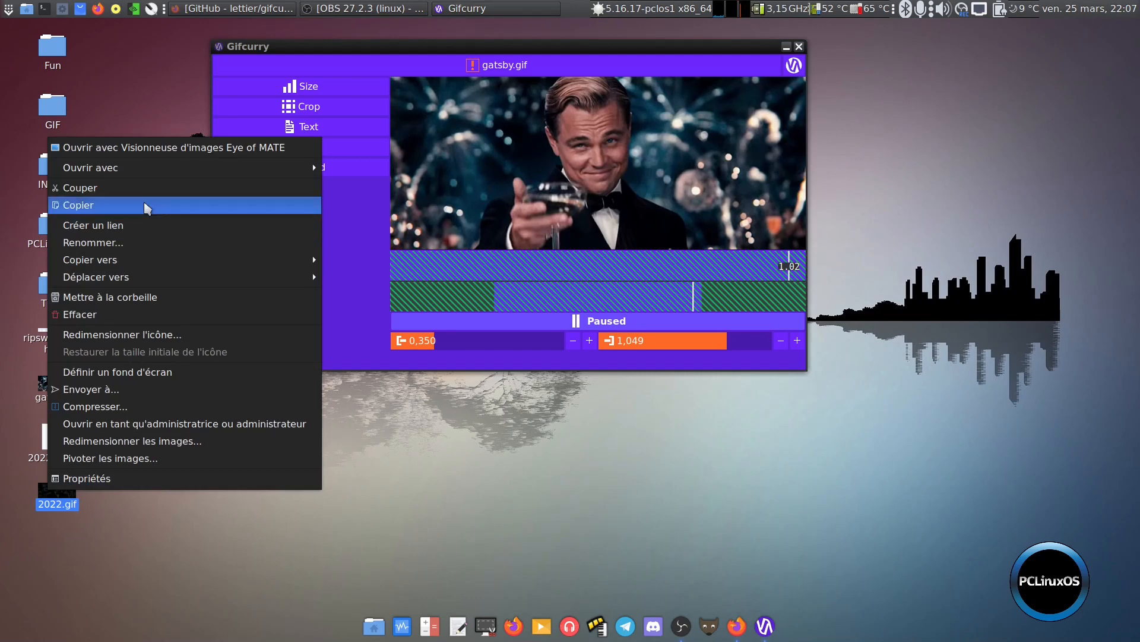
left_click(107, 145)
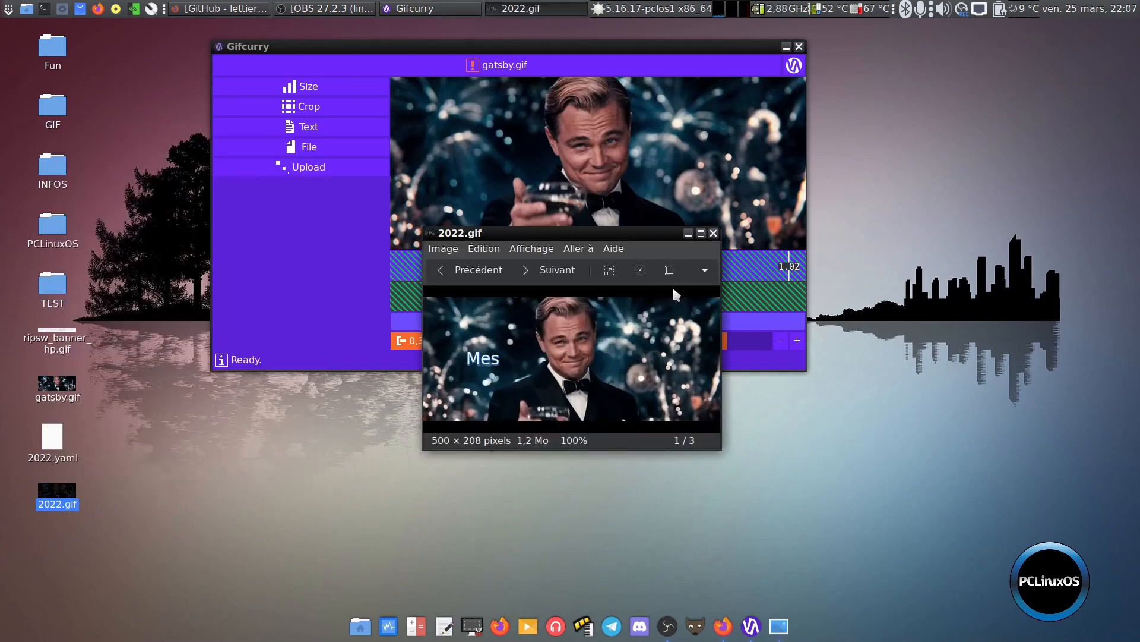
left_click(713, 233)
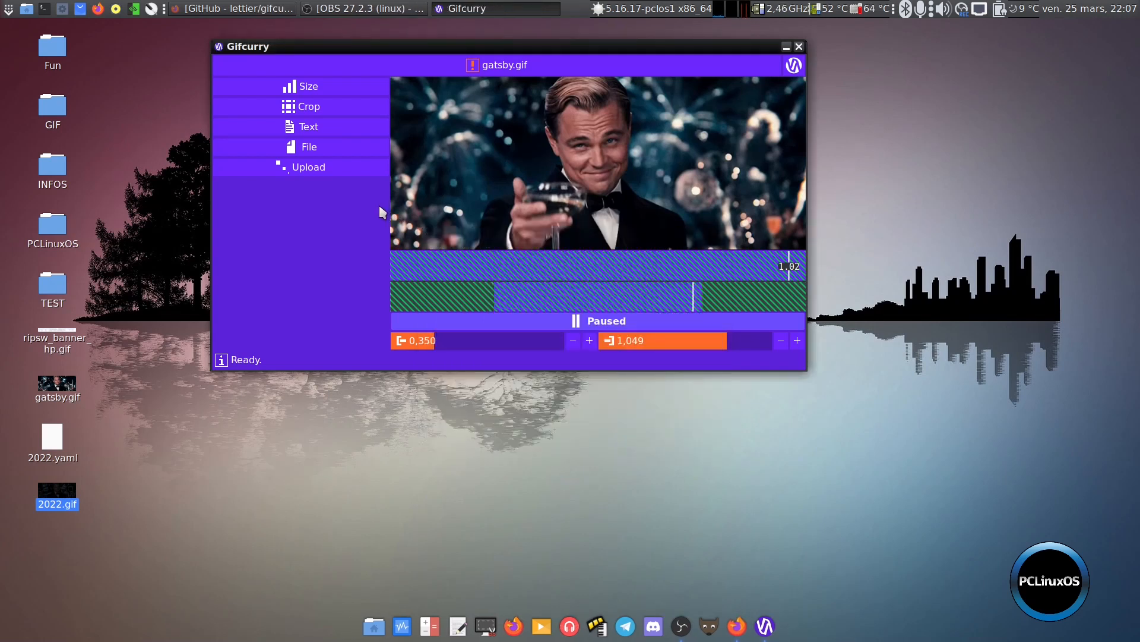
Change the wording of the "Mes" text item to "Bonne"
left_click(315, 133)
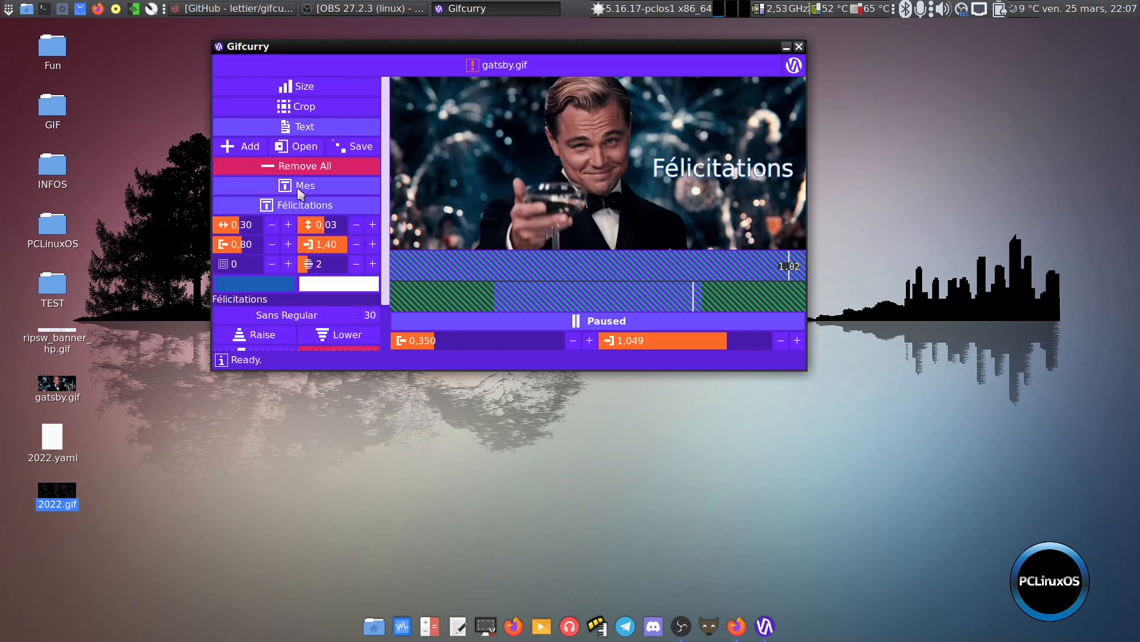
double_click(259, 280)
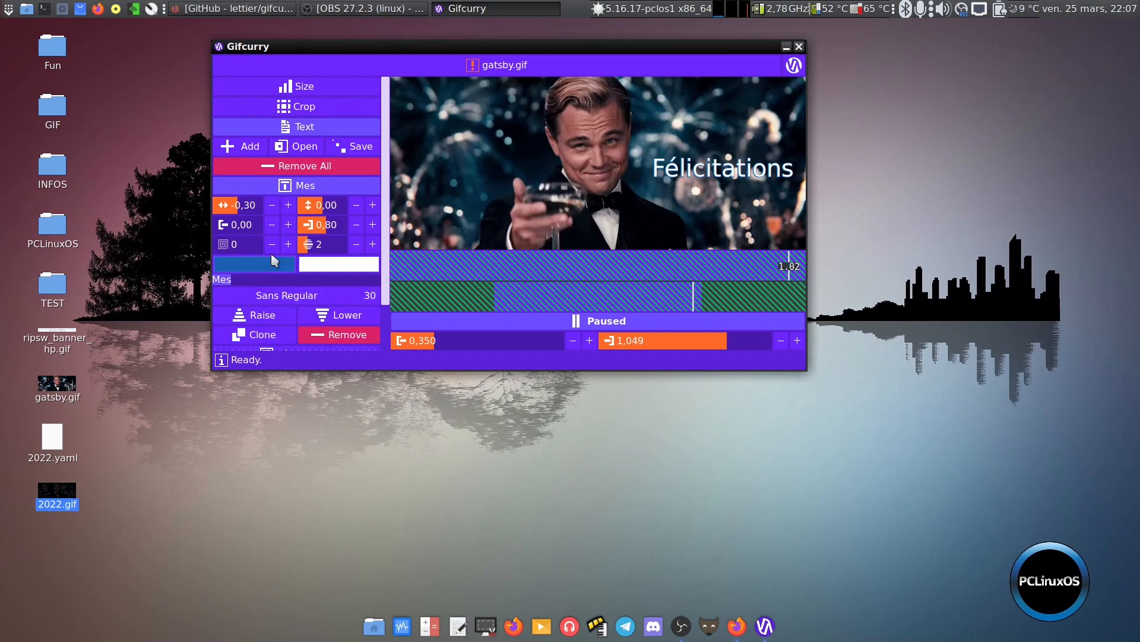
type("Bonne")
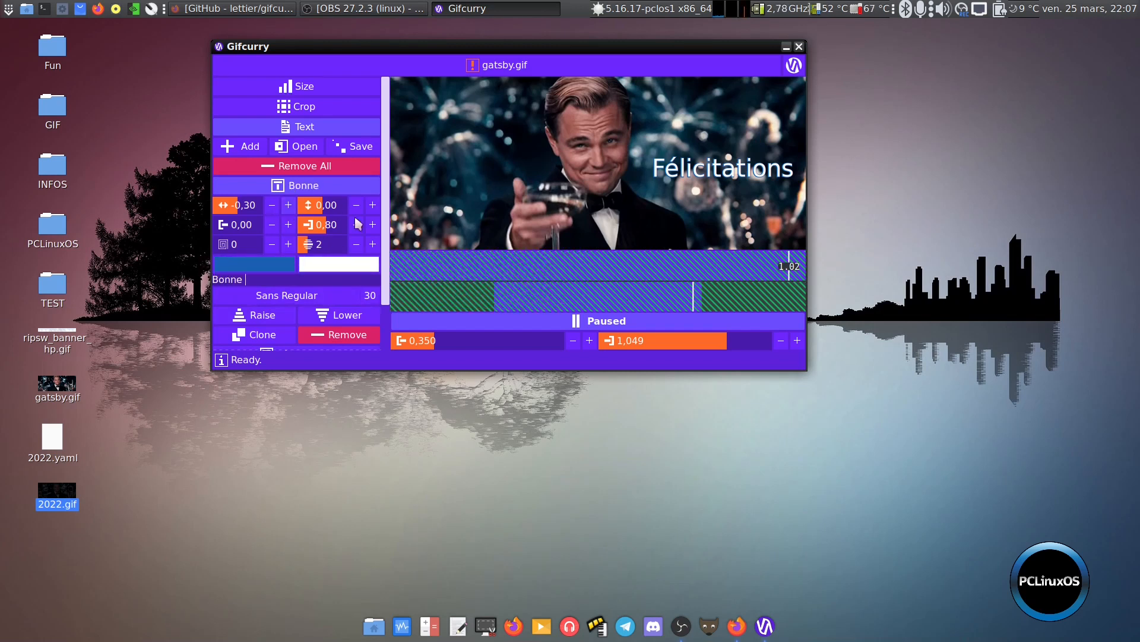
Change the wording of the "Félicitations" text item to "Année"
scroll(386, 268, "down", 2)
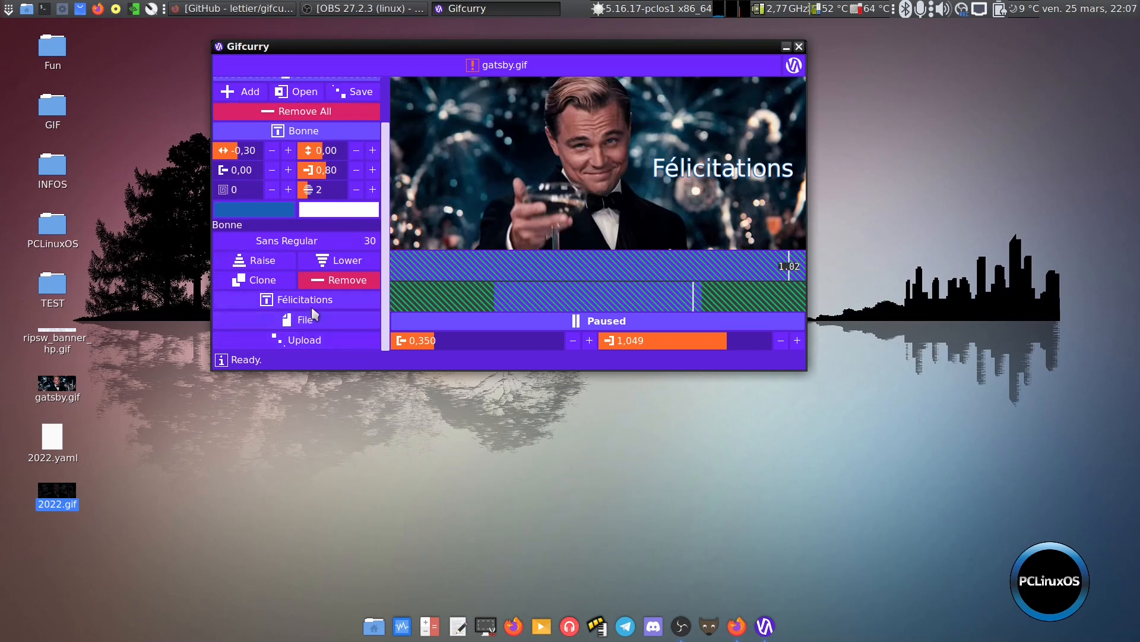
left_click(316, 303)
double_click(272, 243)
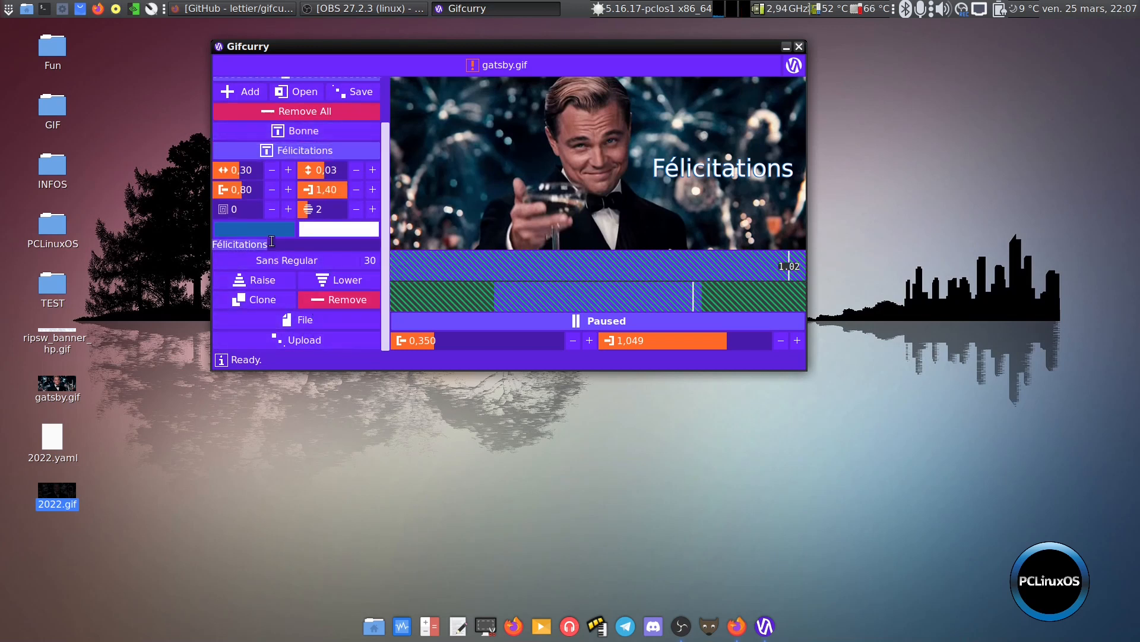
key("BackSpace")
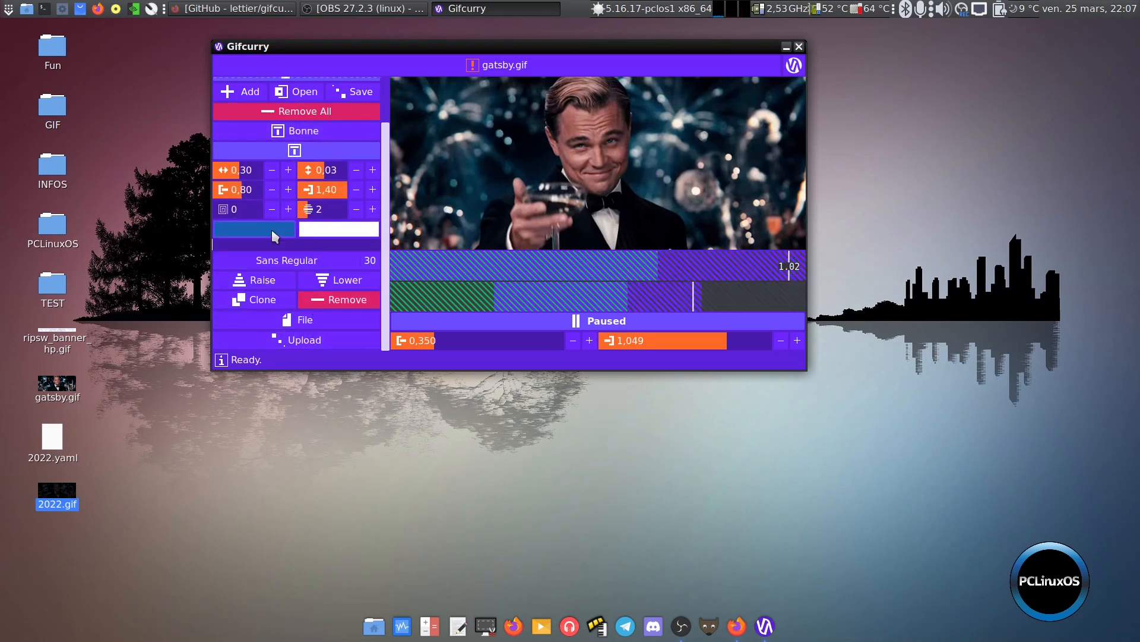
type("Année")
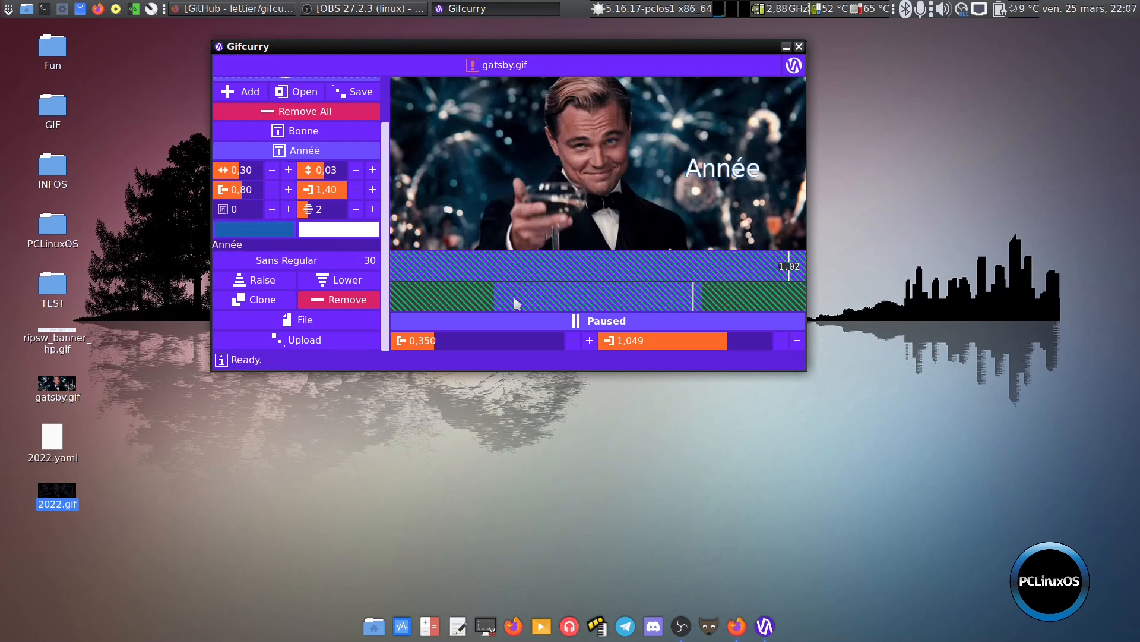
Set the vertical position of the "Année" text to 0,00, playing and pausing the preview before and after the change
left_click(589, 320)
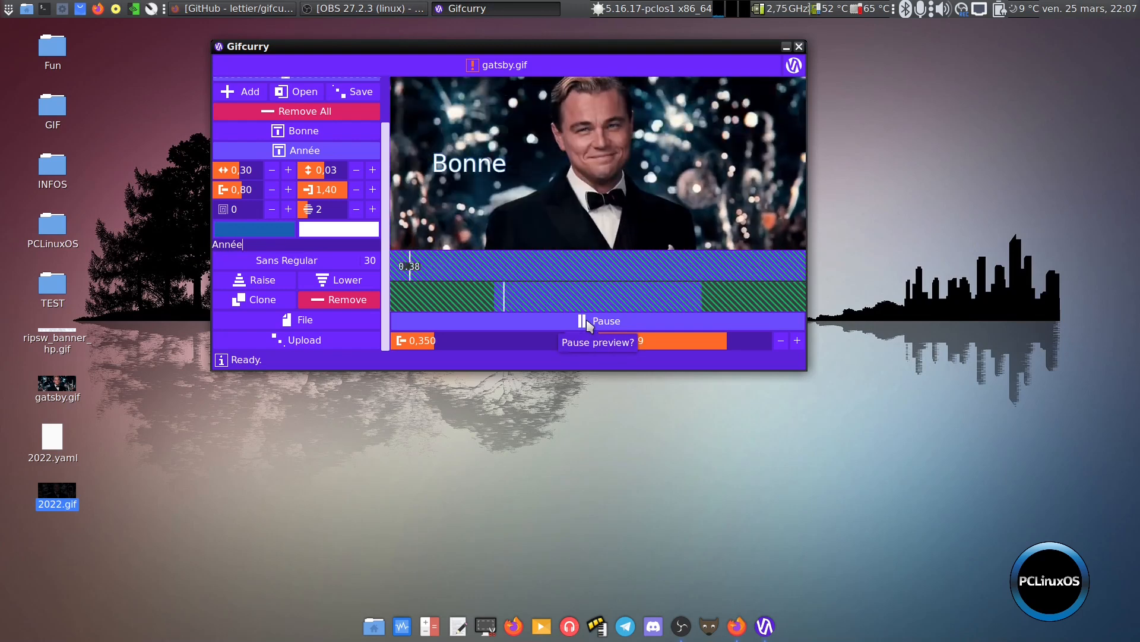
left_click(589, 321)
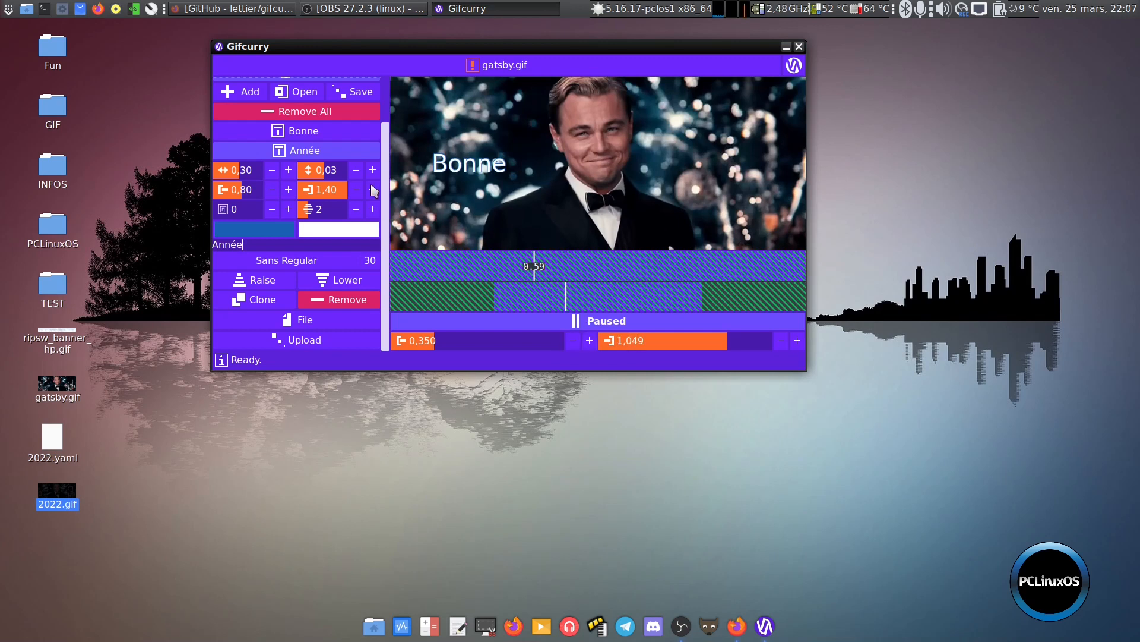
left_click(357, 174)
left_click(537, 327)
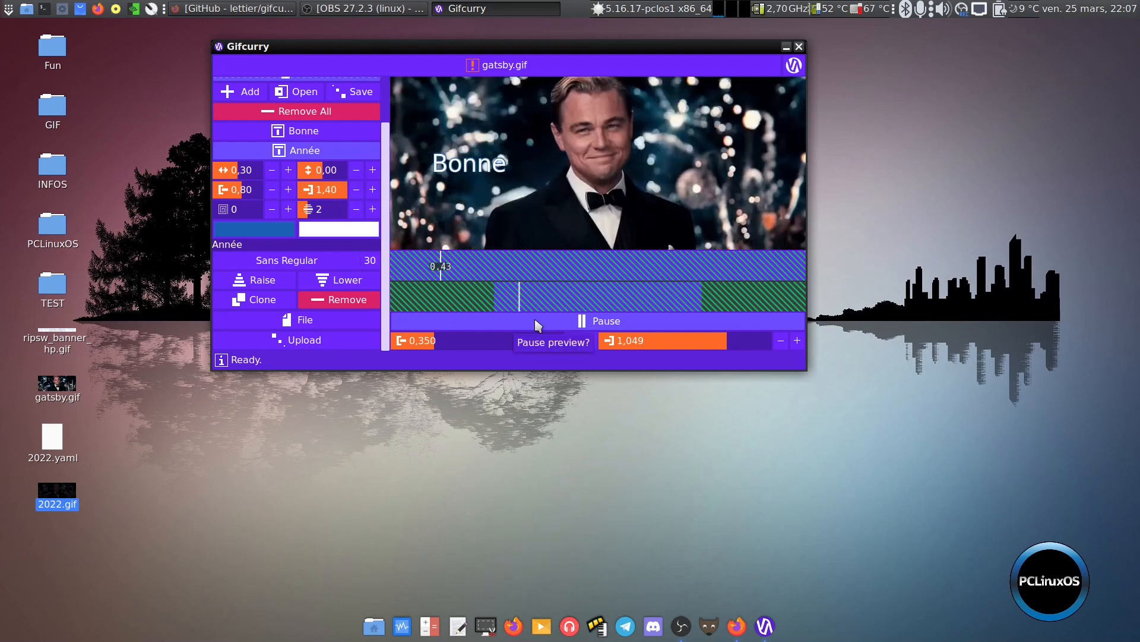
left_click(542, 320)
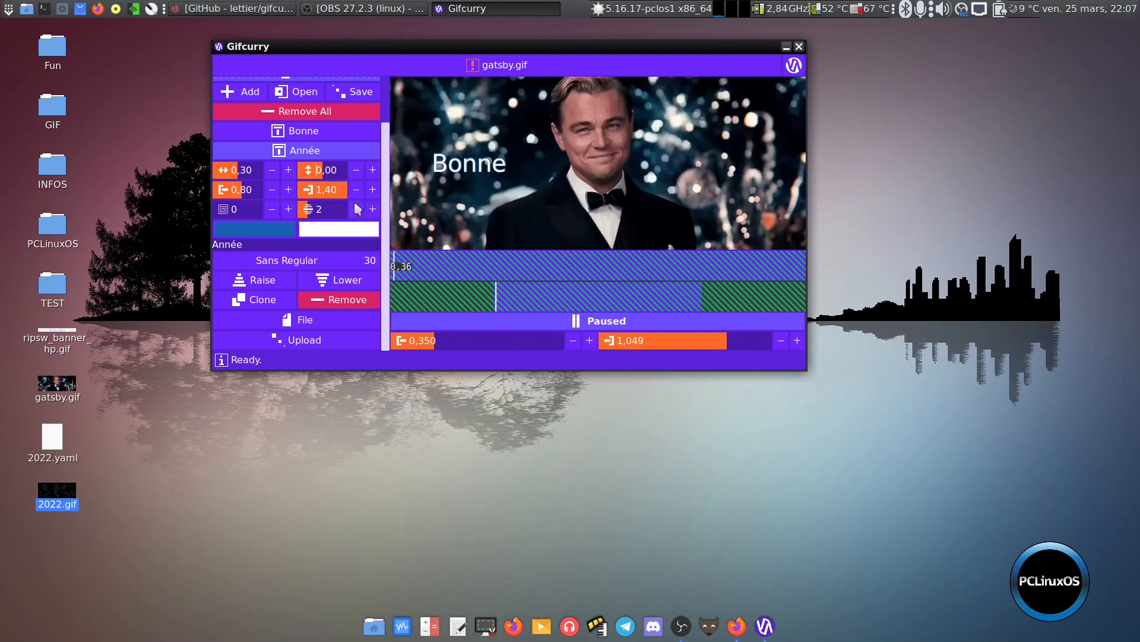
Export the reworded animation in GIF format as année in the Bureau folder, and close the opened result
left_click(305, 321)
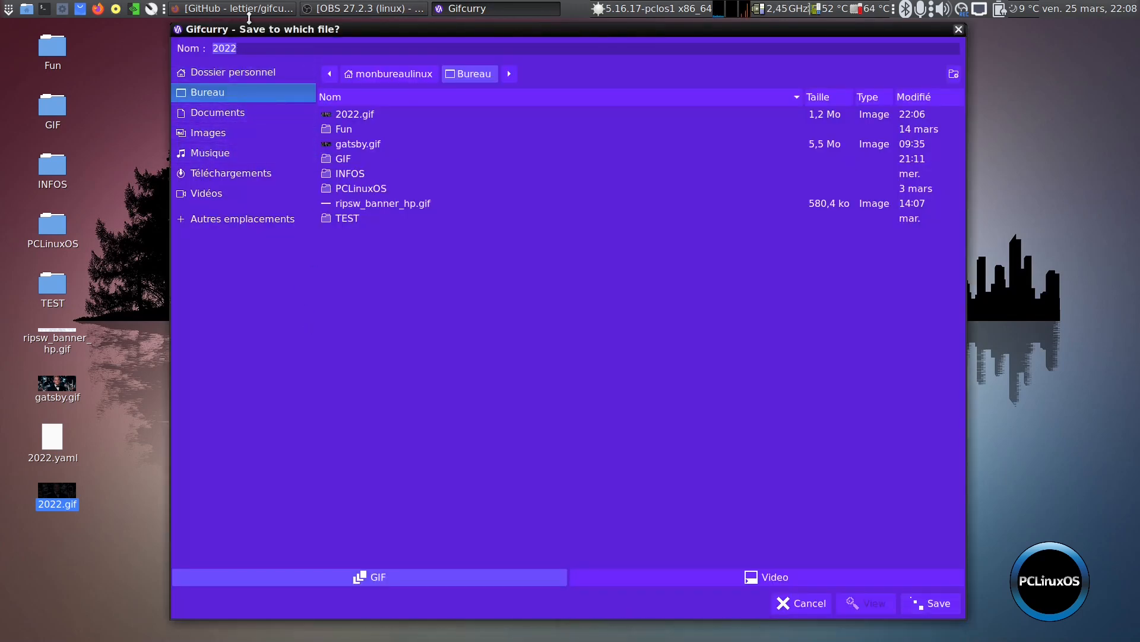
key("BackSpace")
type("année")
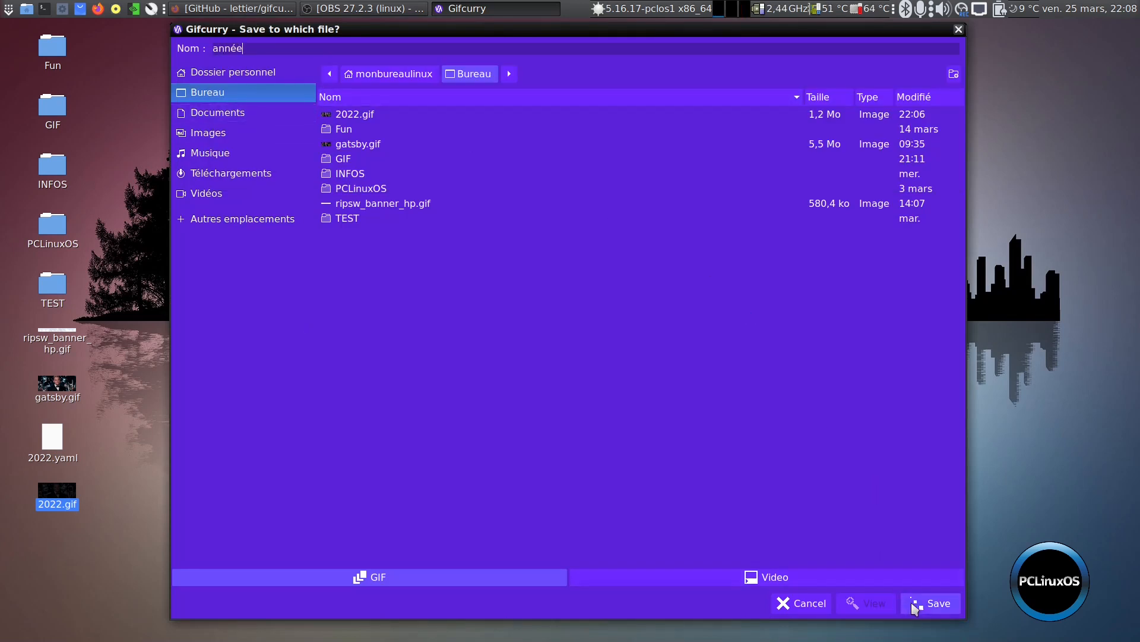
left_click(928, 605)
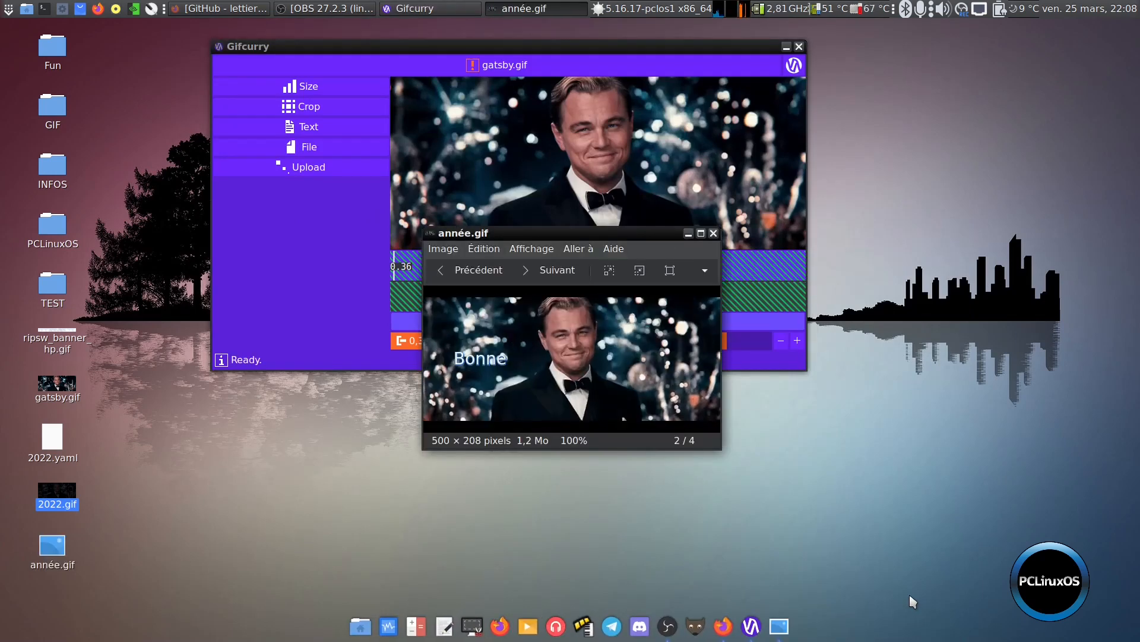
left_click(714, 233)
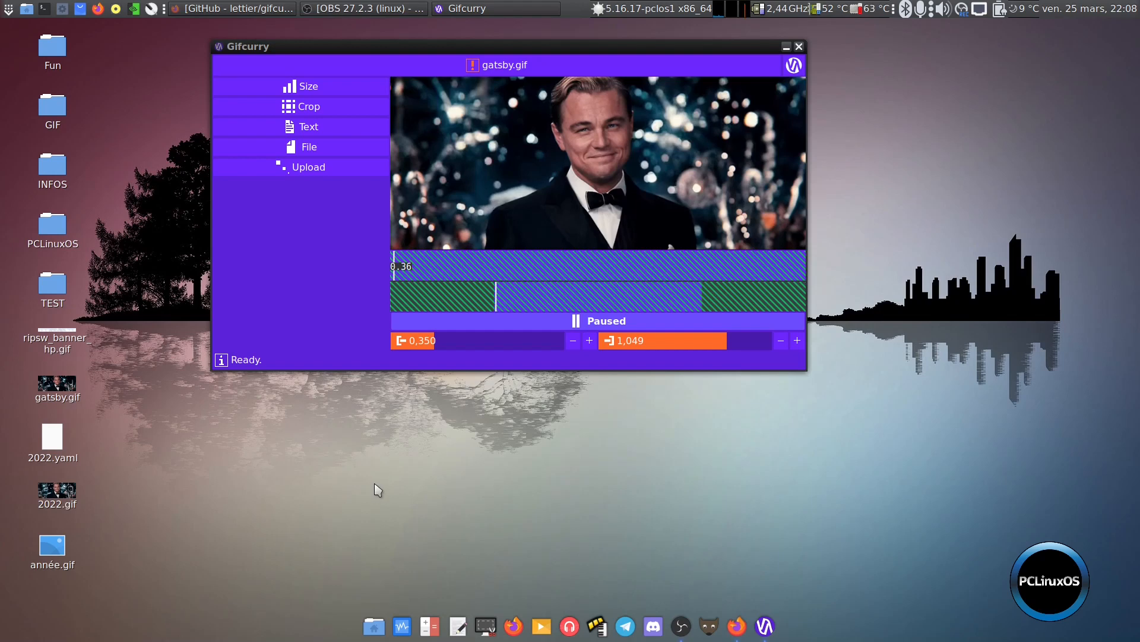
View the version information in the About Gifcurry window, and close both that window and the program
left_click(797, 60)
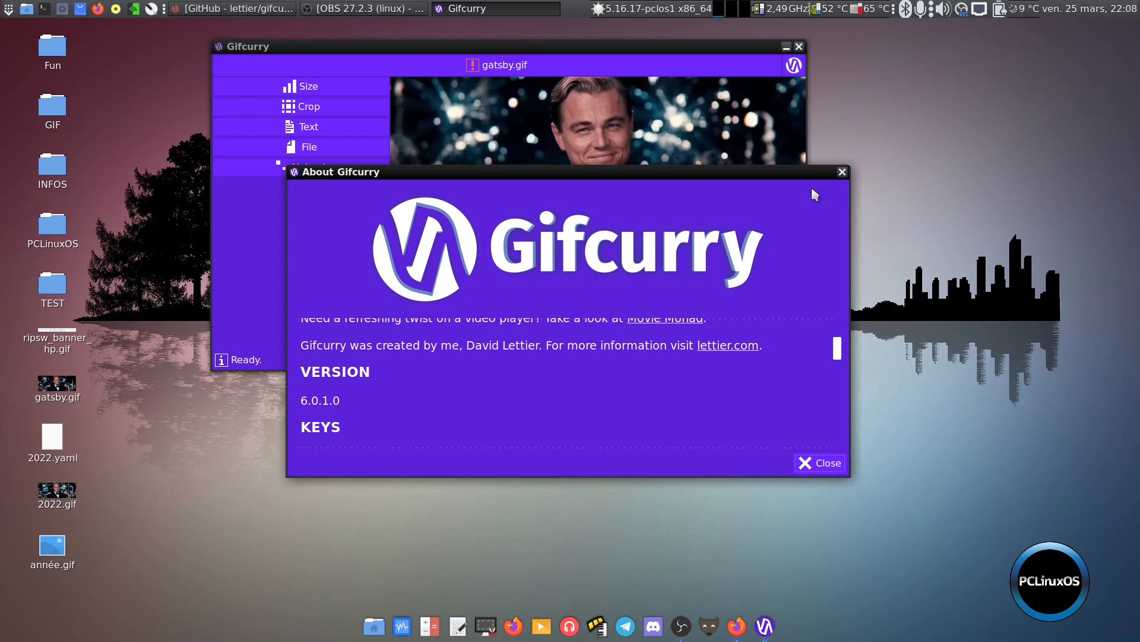
left_click(839, 175)
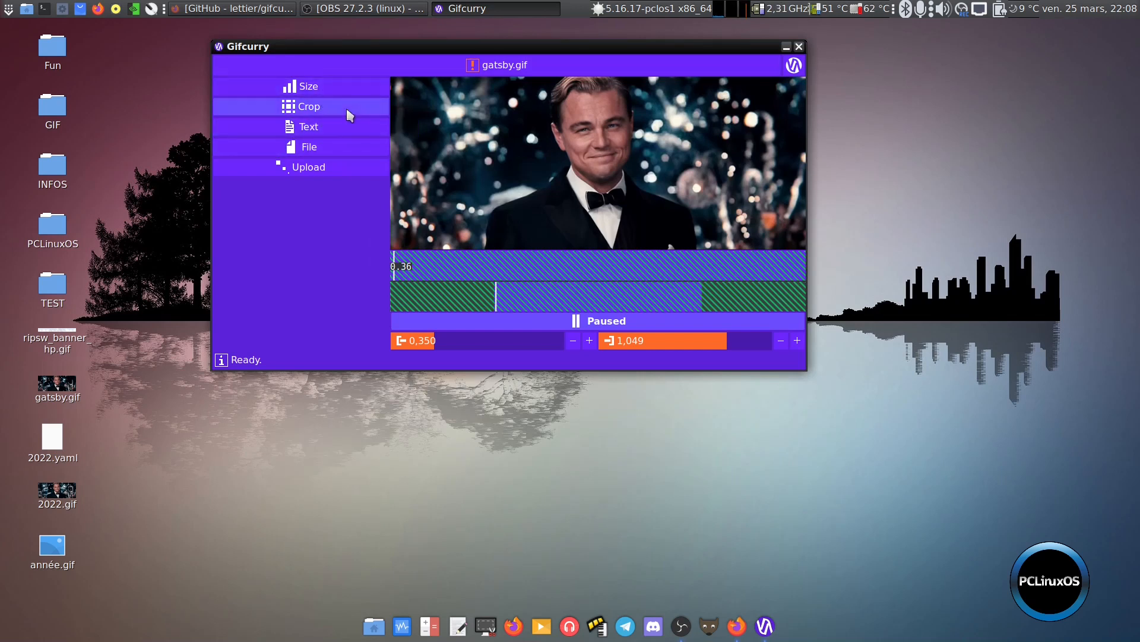
left_click(799, 46)
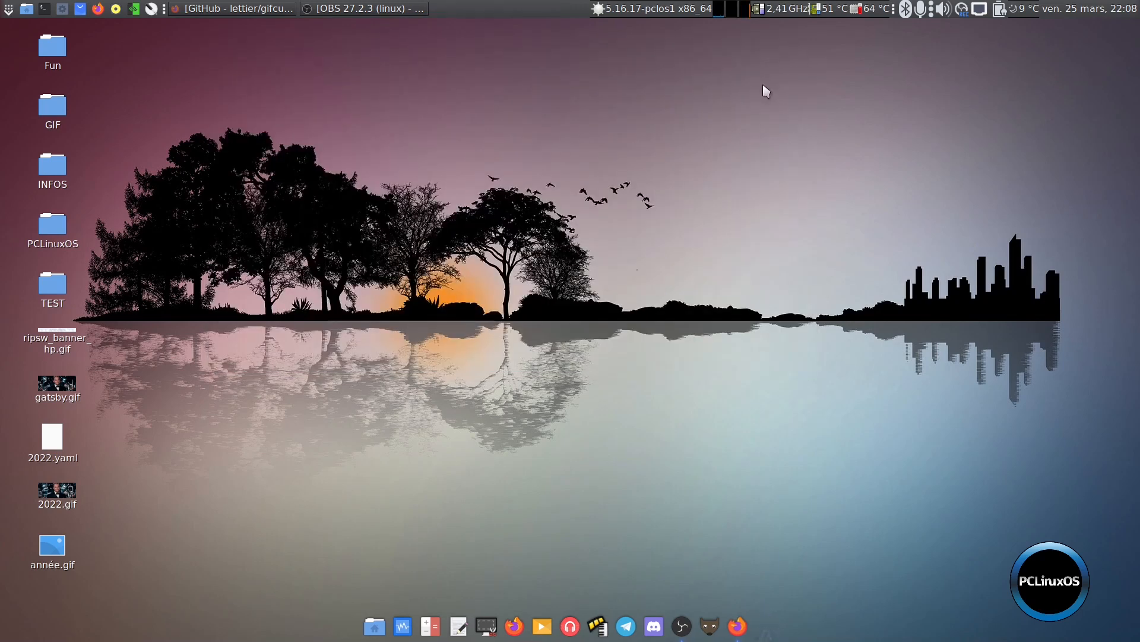
View année.gif from the desktop in the Eye of MATE image viewer, close it and deselect the file
right_click(58, 555)
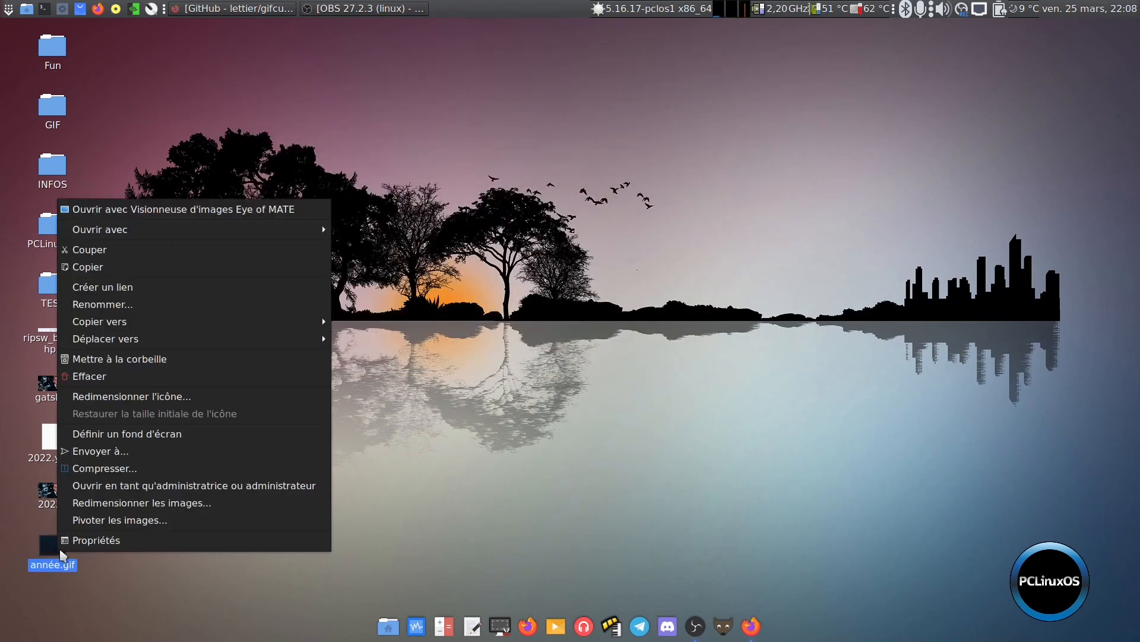
left_click(240, 209)
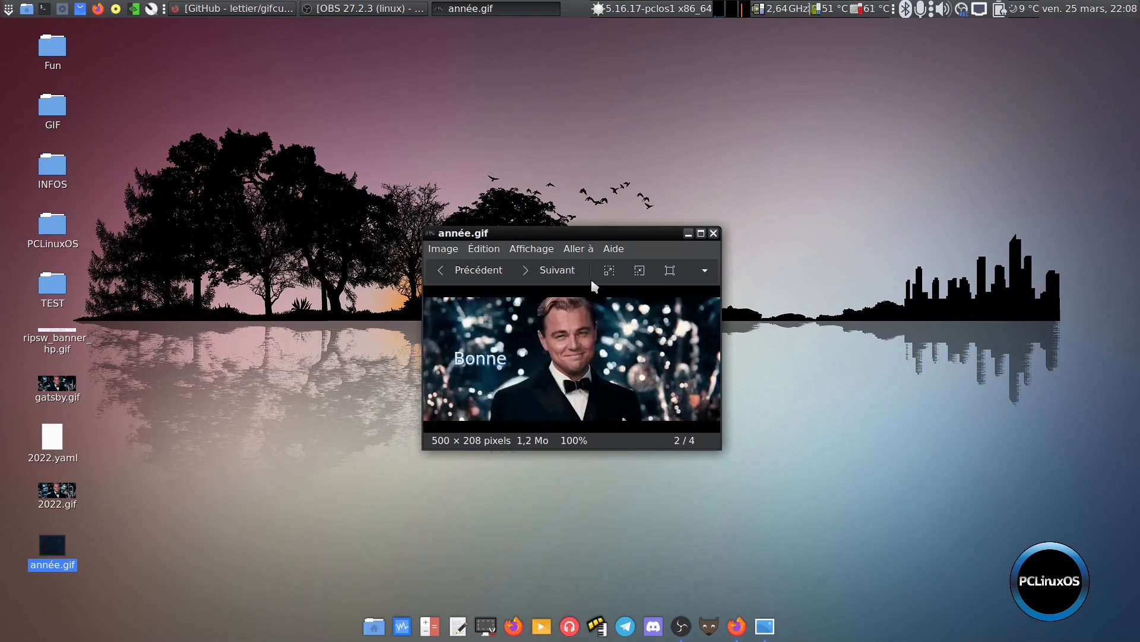
left_click(714, 233)
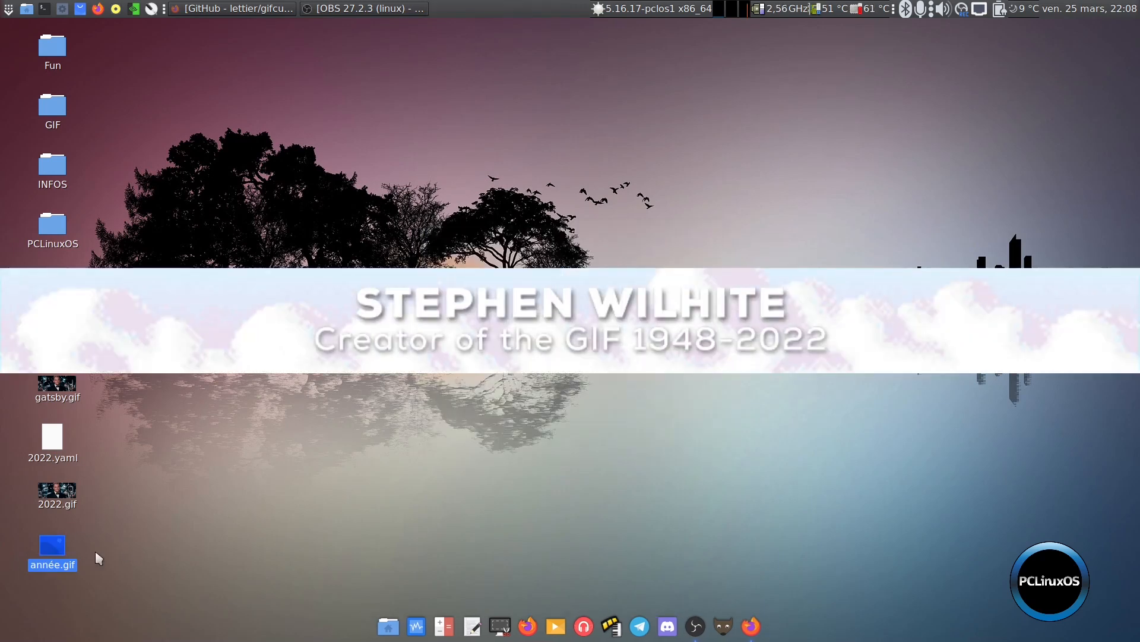
left_click(275, 390)
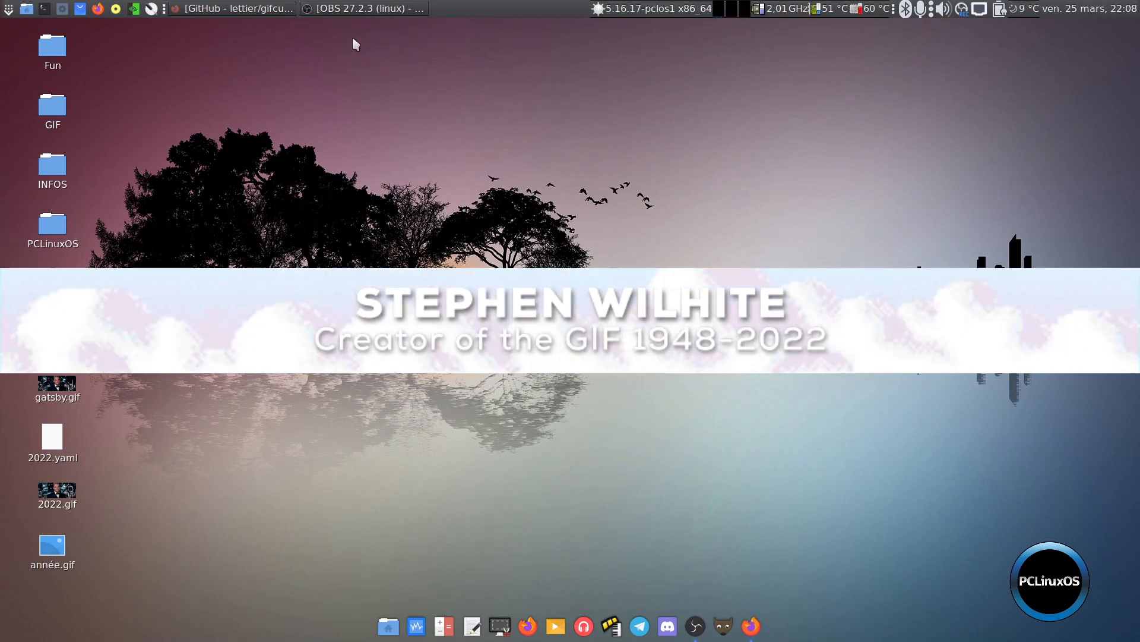
Switch to Firefox, skim the developpez.com article about Stephen Wilhite, the creator of the GIF, and minimize the browser
left_click(218, 8)
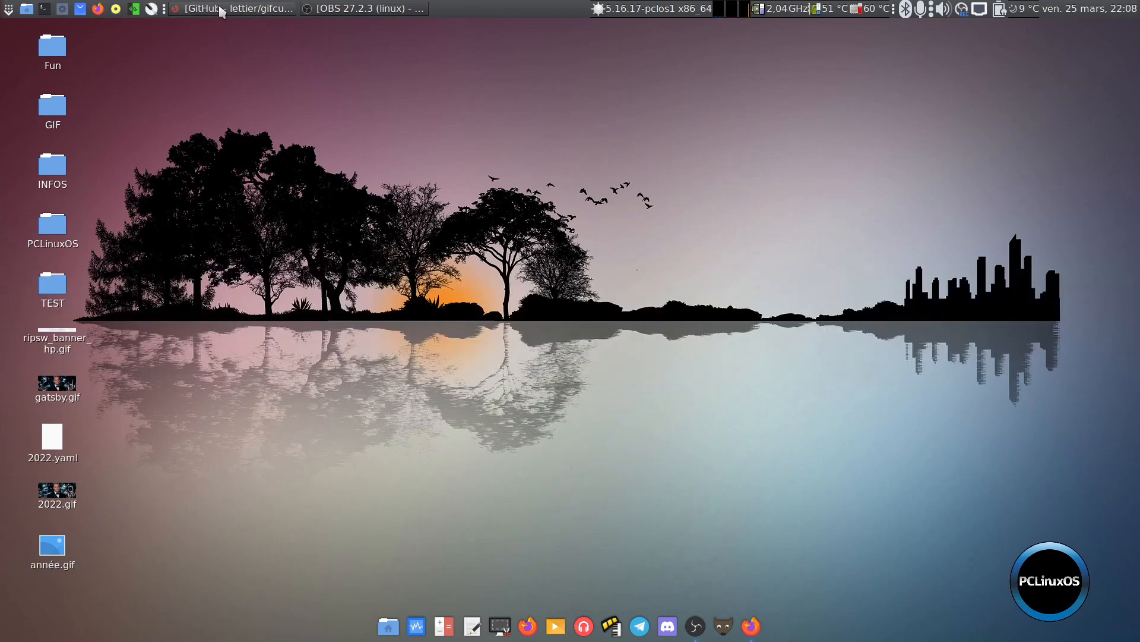
left_click(59, 64)
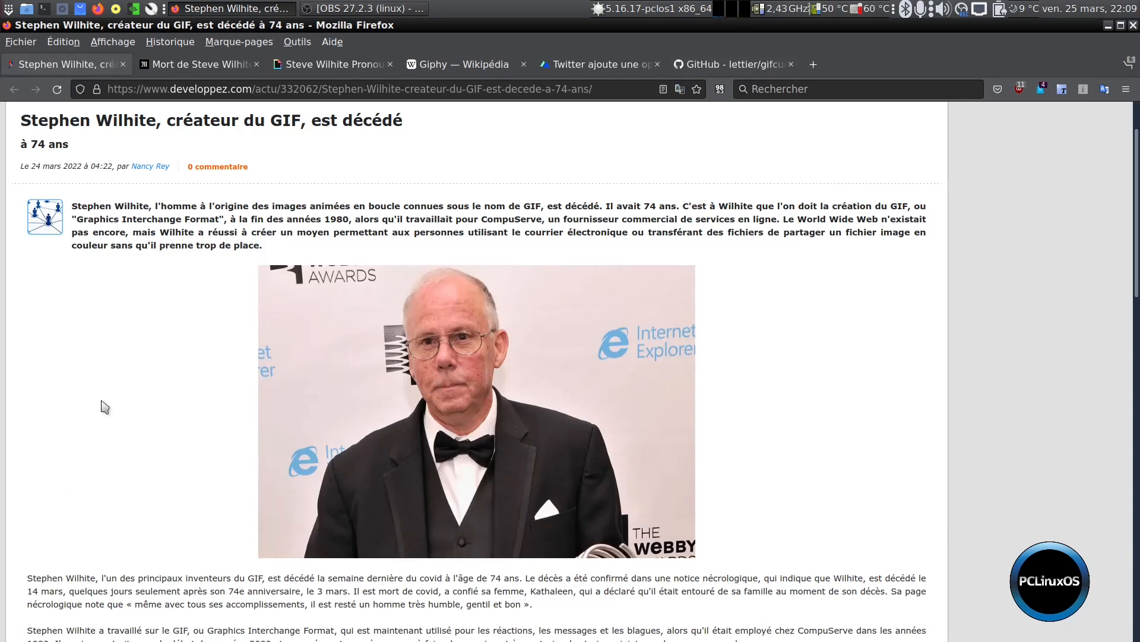
scroll(95, 431, "down", 5)
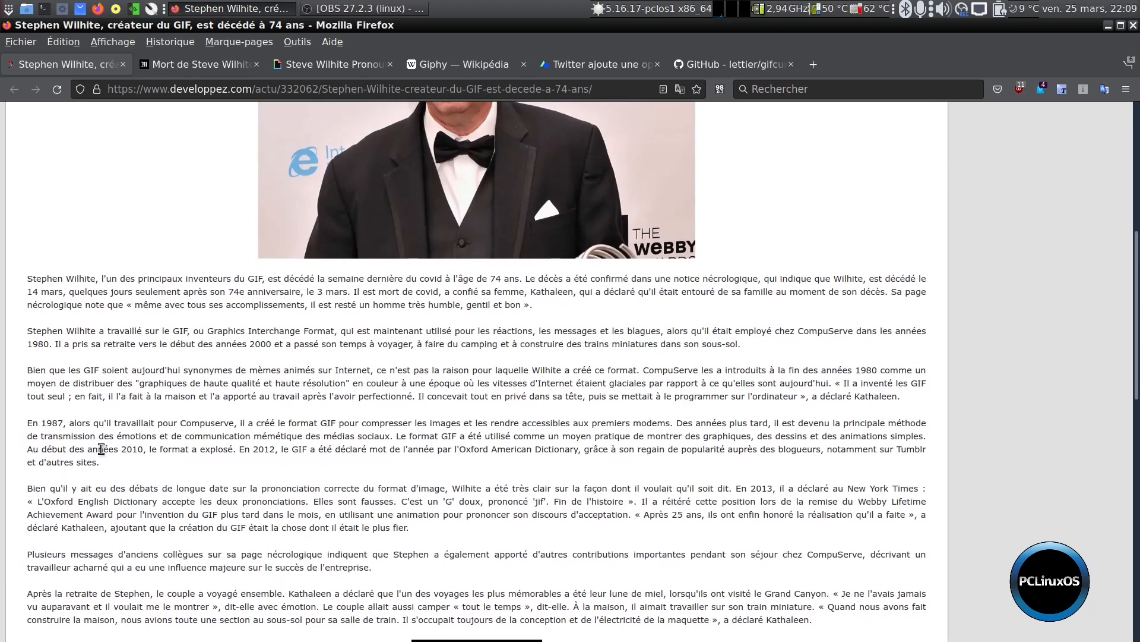
scroll(102, 452, "down", 1)
scroll(110, 466, "up", 5)
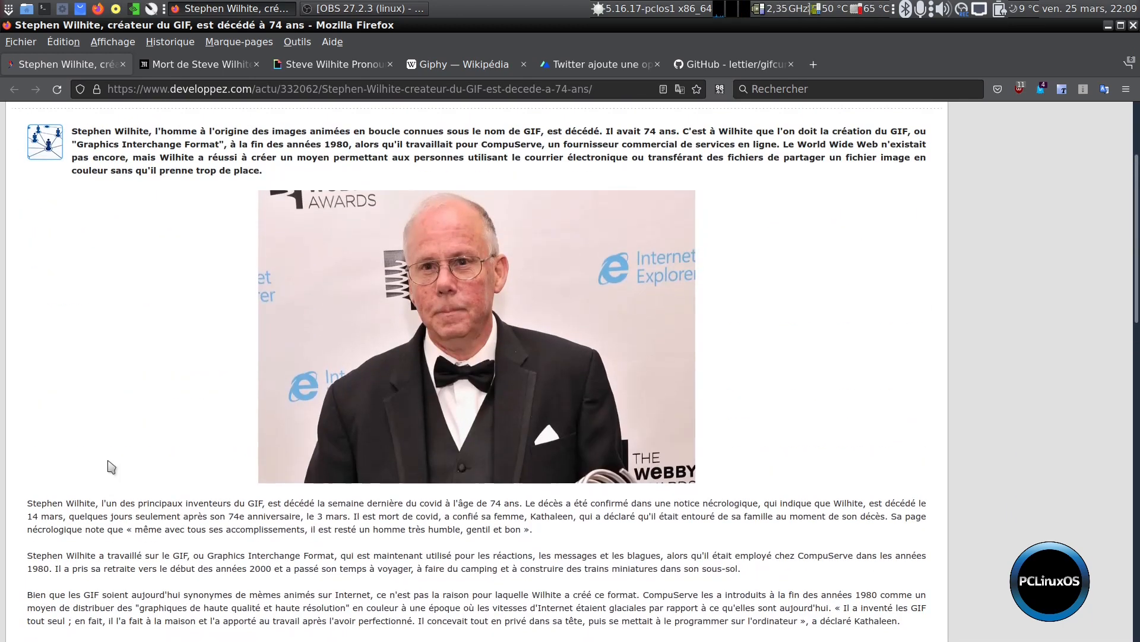
scroll(107, 453, "up", 1)
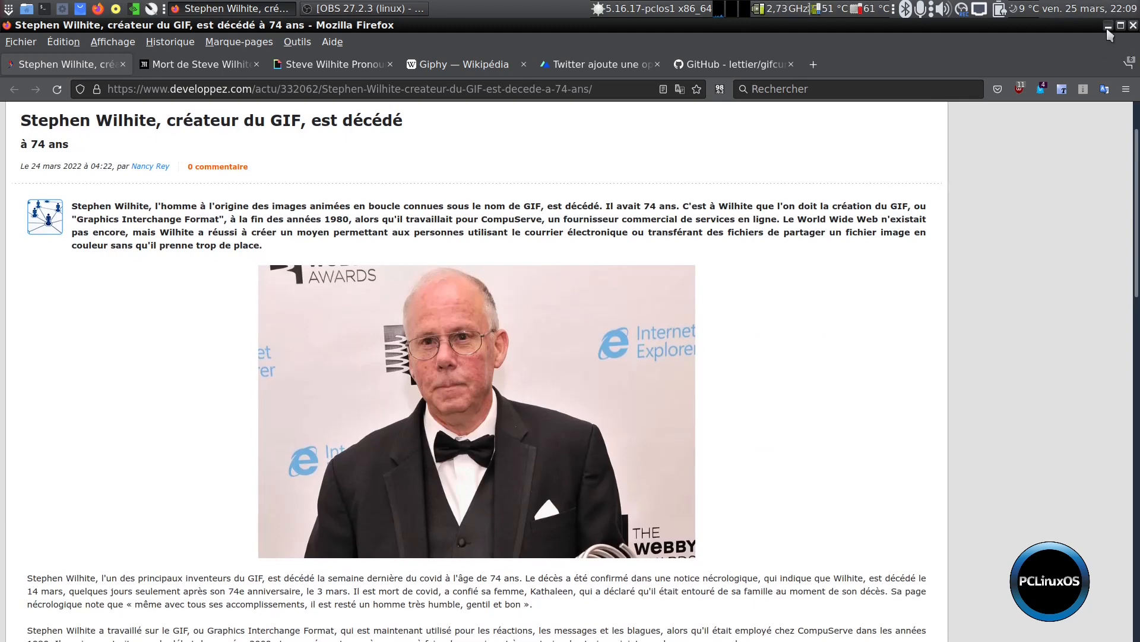
left_click(1108, 26)
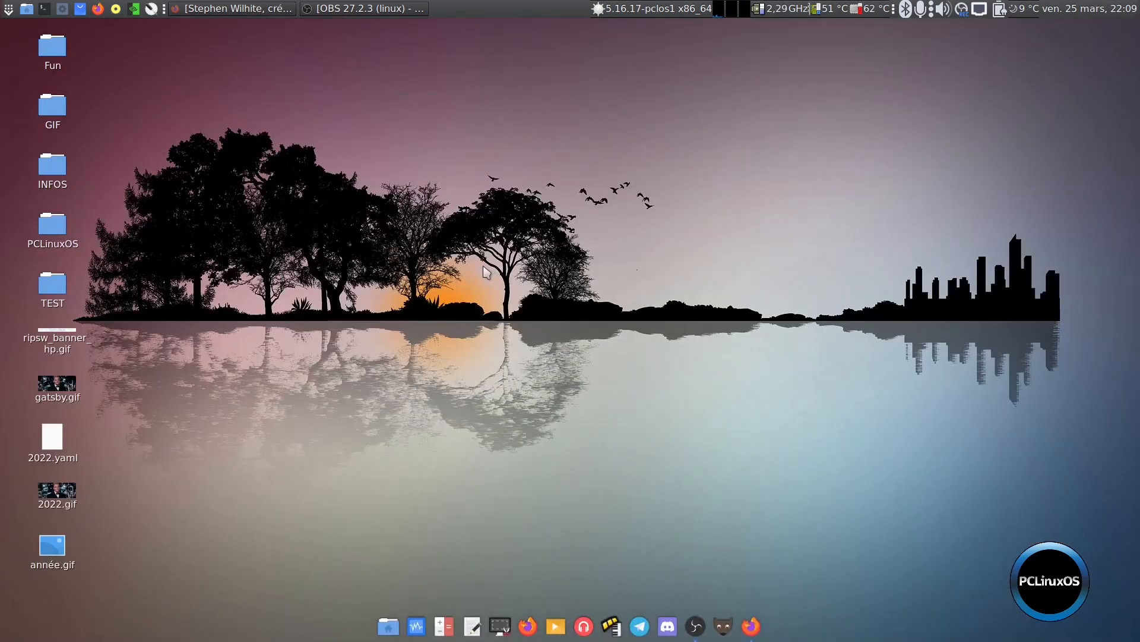